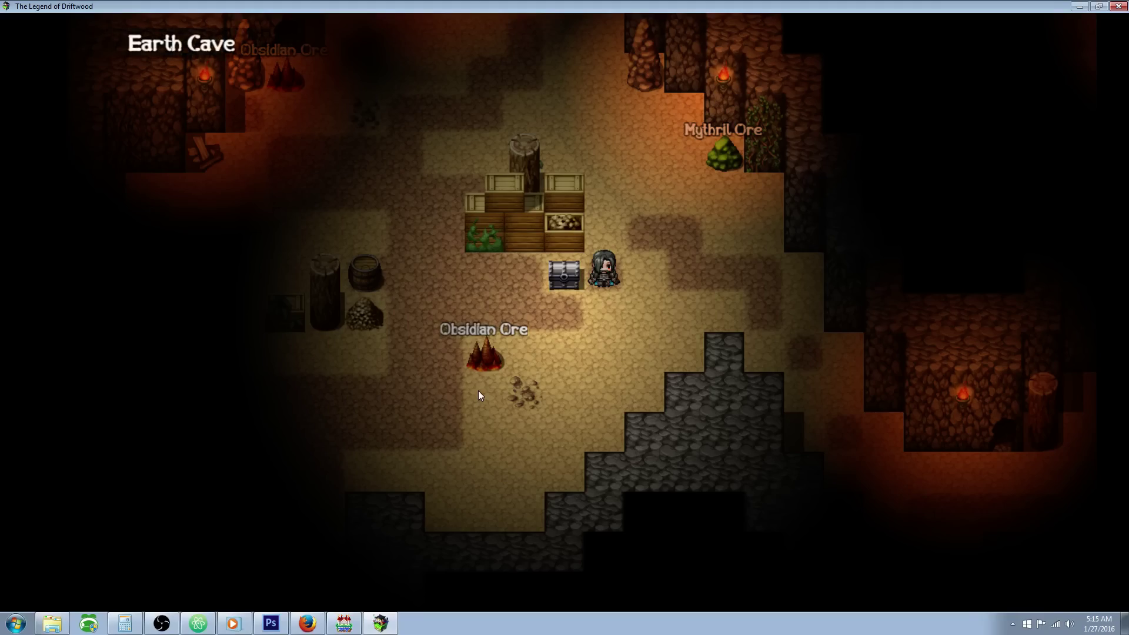
Take the Kraken Club from the cave chest and equip it on the Cleric, raising Strength to 69
{"action": "key", "text": "Return"}
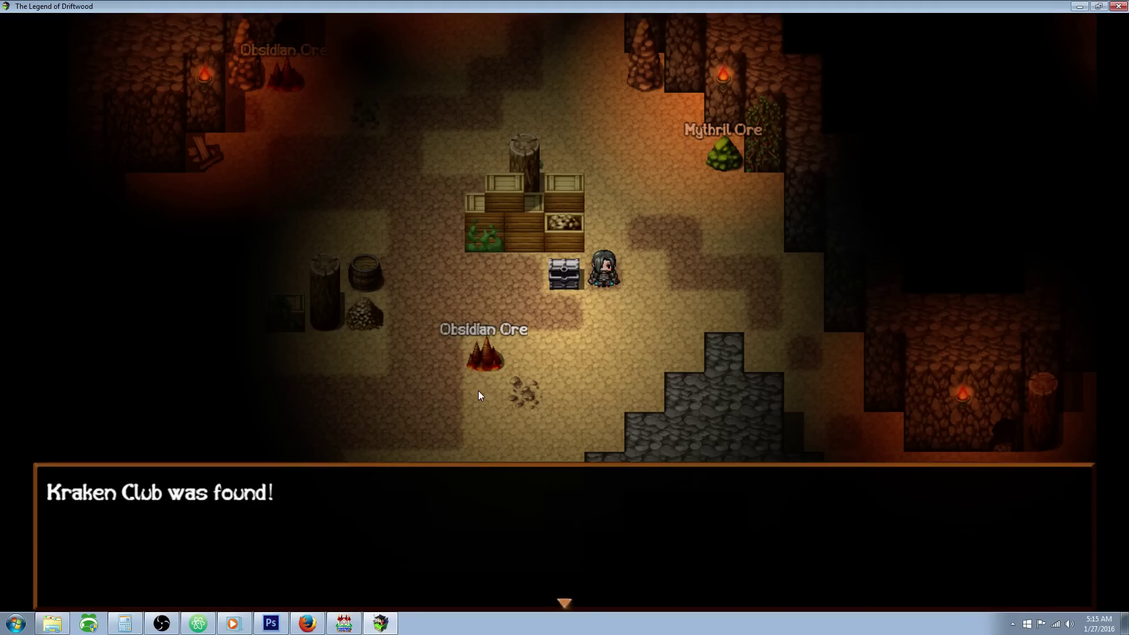
{"action": "key", "text": "Return"}
{"action": "key", "text": "Escape"}
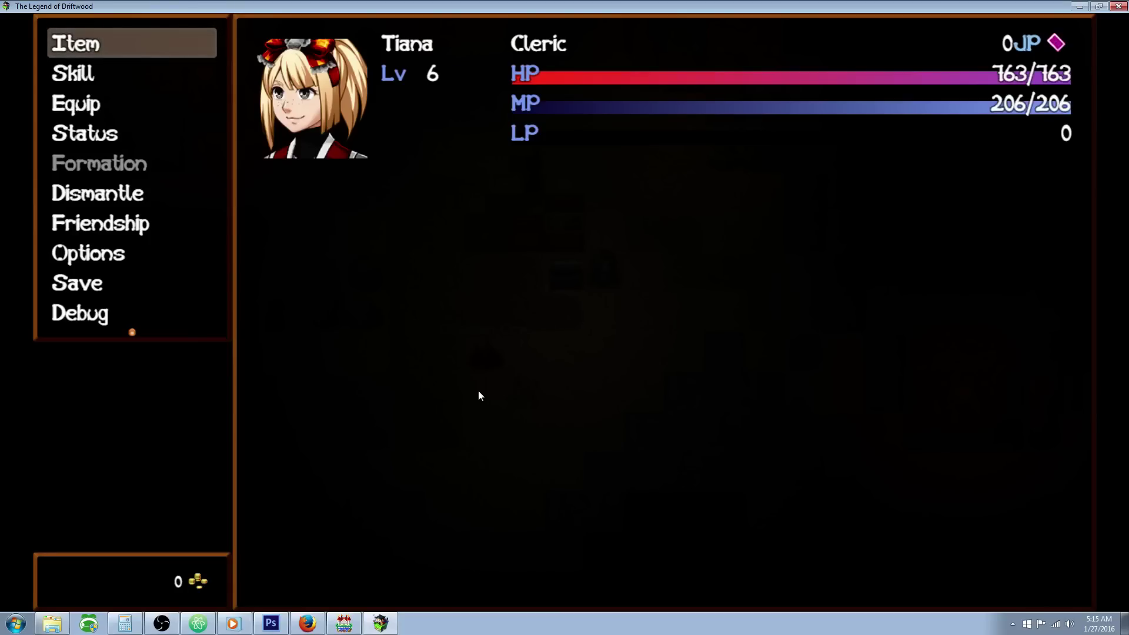
{"action": "key", "text": "Down"}
{"action": "key", "text": "Down"}
{"action": "key", "text": "Return"}
{"action": "key", "text": "Return"}
{"action": "key", "text": "Return"}
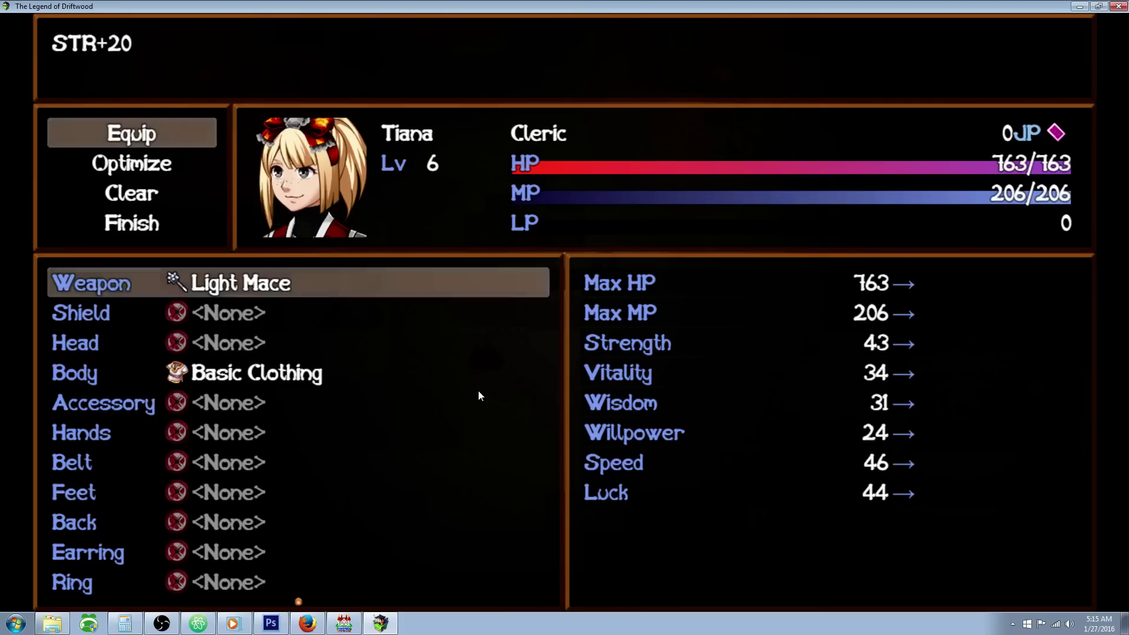
{"action": "key", "text": "Return"}
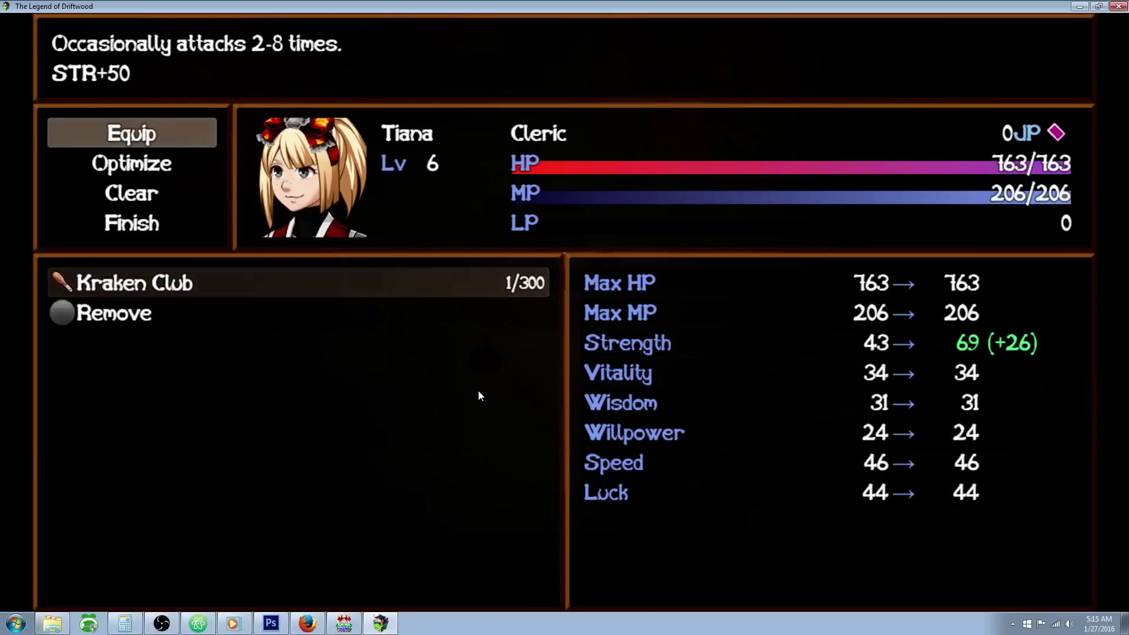
{"action": "key", "text": "Return"}
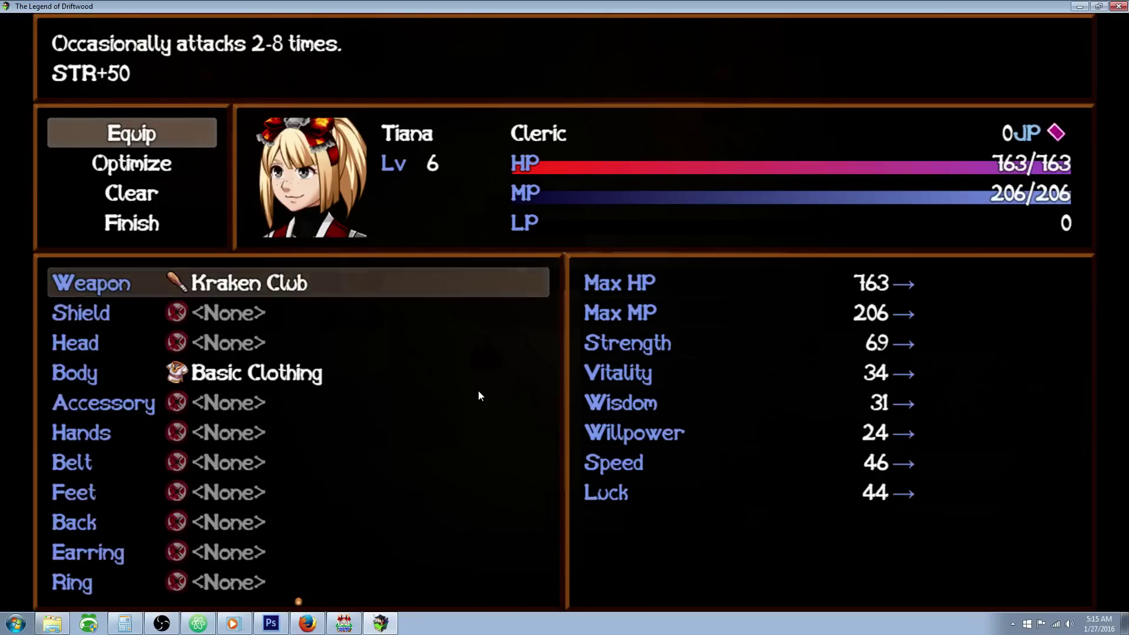
{"action": "key", "text": "Escape"}
{"action": "key", "text": "Escape"}
{"action": "key", "text": "Escape"}
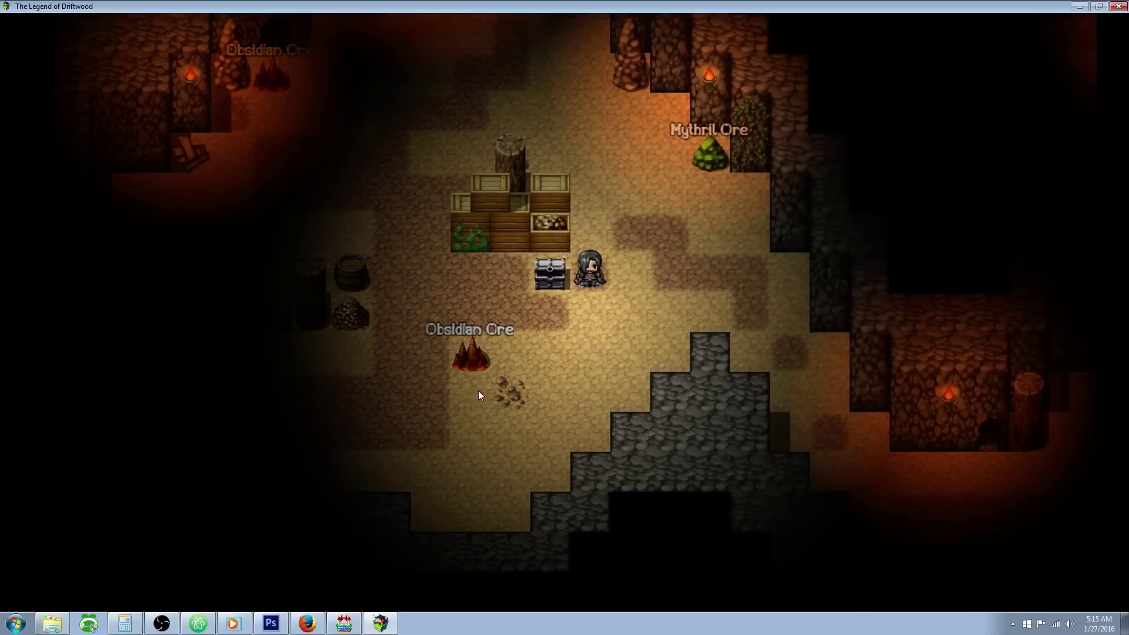
Walk into a random encounter and attack Target Practice with the Kraken Club
{"action": "key", "text": "Right"}
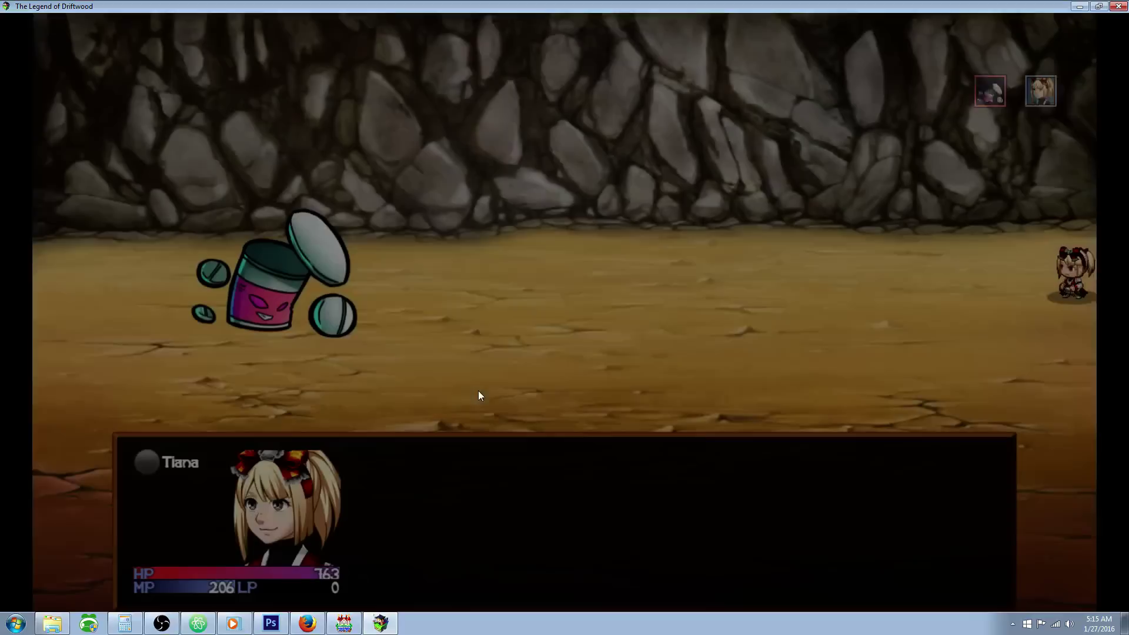
{"action": "key", "text": "Return"}
{"action": "key", "text": "Return"}
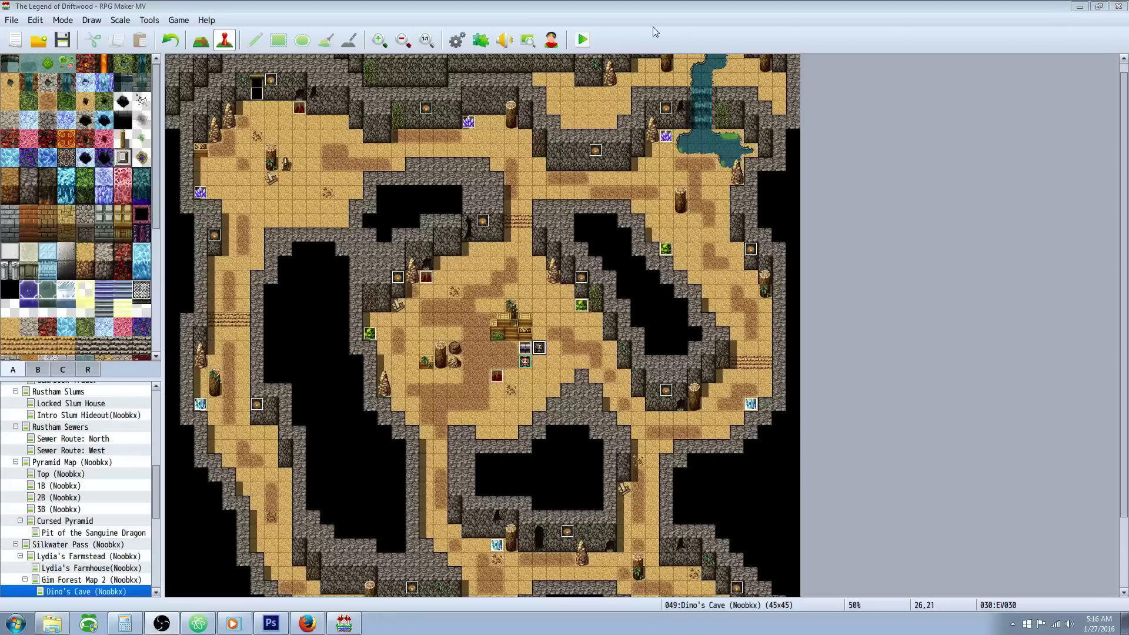
Open the Database on weapon 0017 Kraken Club and highlight its description and Weapon Unleash note
{"action": "left_click", "coordinate": [457, 41]}
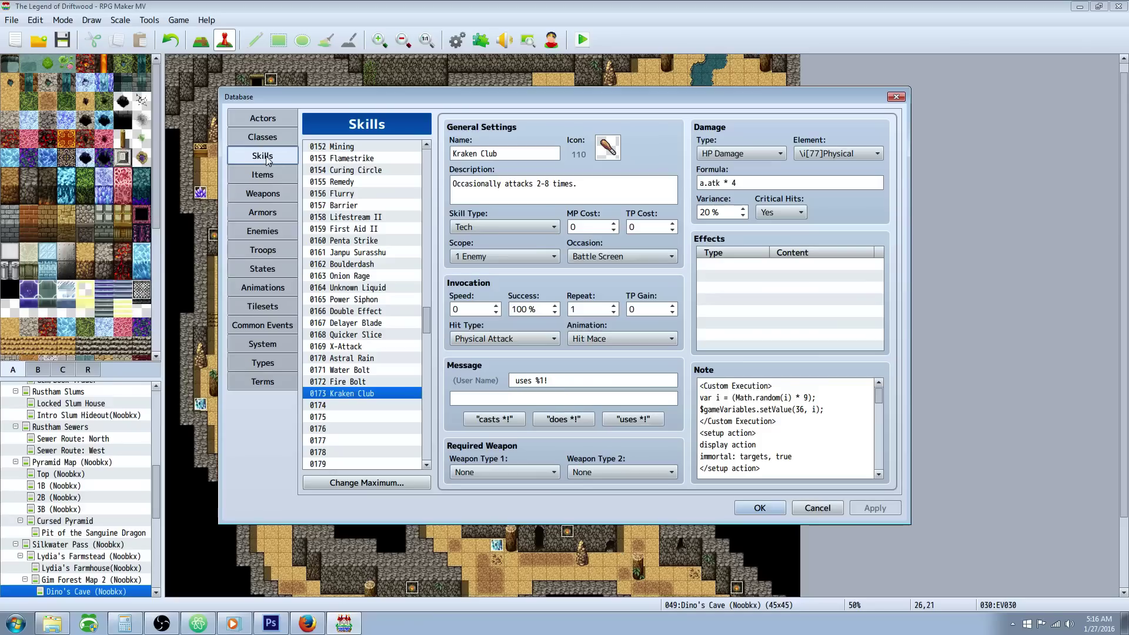
{"action": "left_click", "coordinate": [263, 194]}
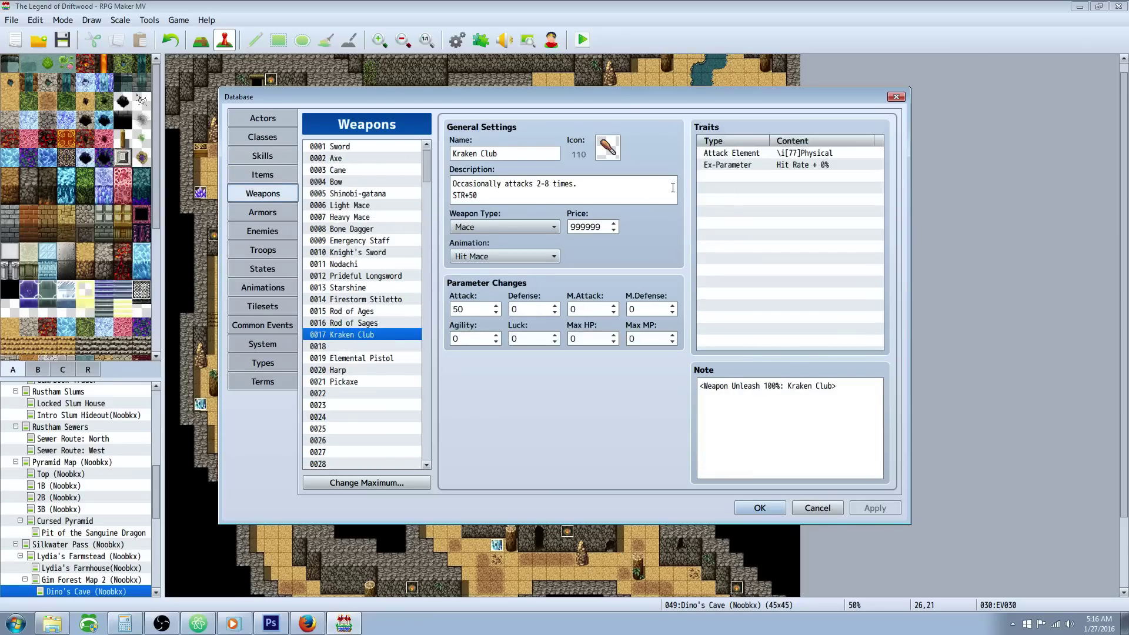
{"action": "left_click_drag", "start_coordinate": [576, 183], "coordinate": [457, 239]}
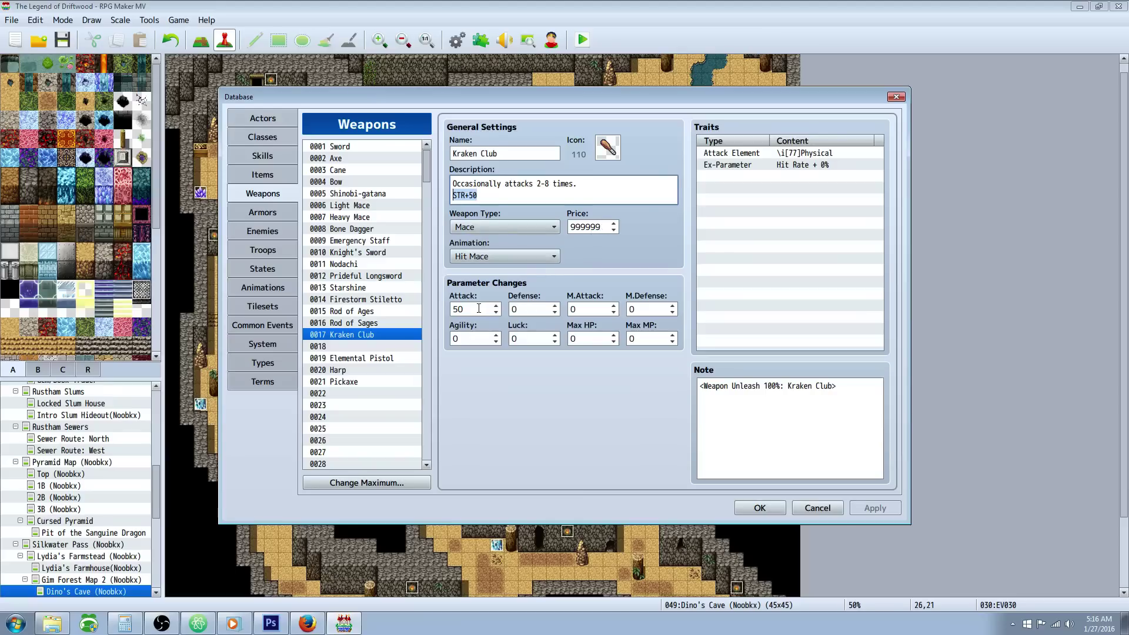
{"action": "triple_click", "coordinate": [778, 395]}
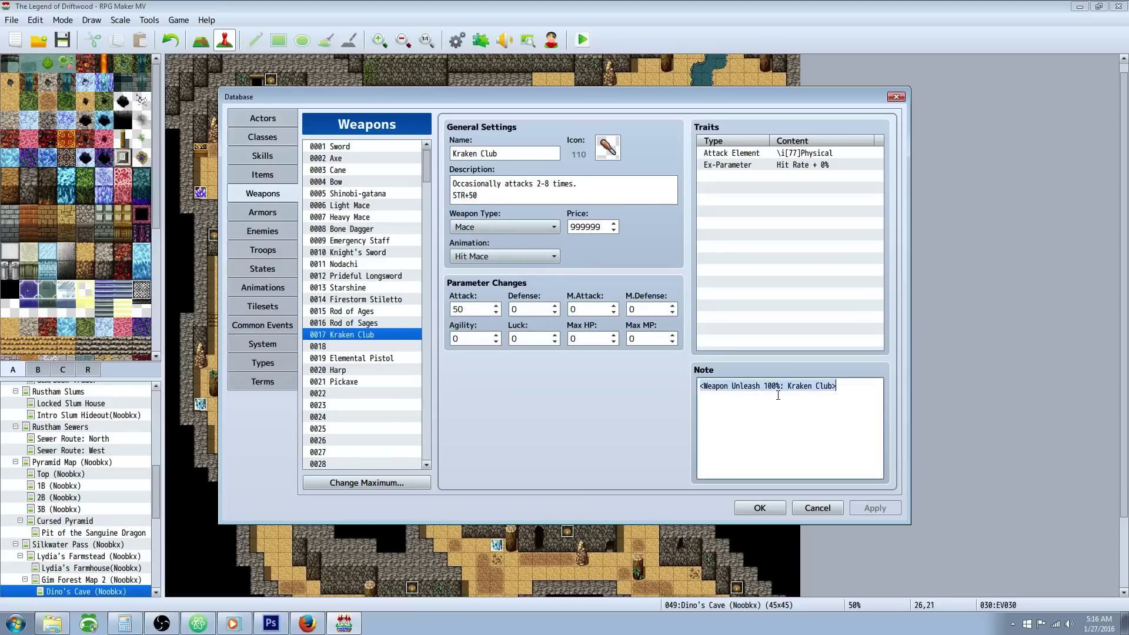
{"action": "left_click", "coordinate": [716, 388]}
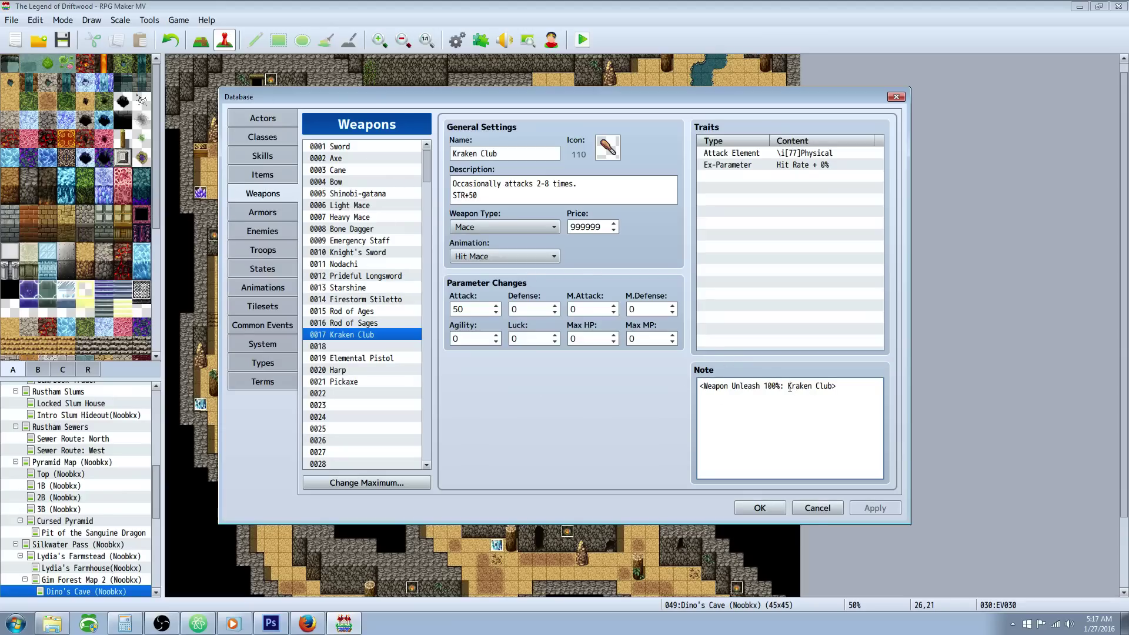
{"action": "left_click_drag", "start_coordinate": [791, 385], "coordinate": [829, 385]}
{"action": "left_click", "coordinate": [812, 387]}
Compare the Kraken Club skill and weapon entries, settling on skill 0173 and its description
{"action": "left_click", "coordinate": [260, 156]}
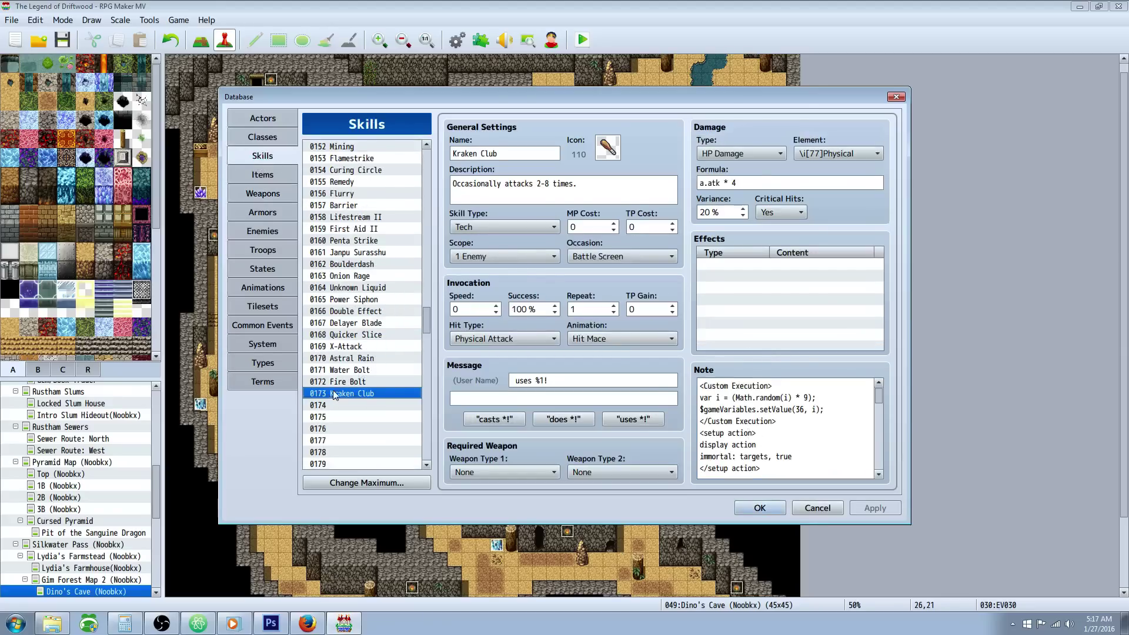
{"action": "left_click", "coordinate": [275, 177]}
{"action": "left_click", "coordinate": [270, 159]}
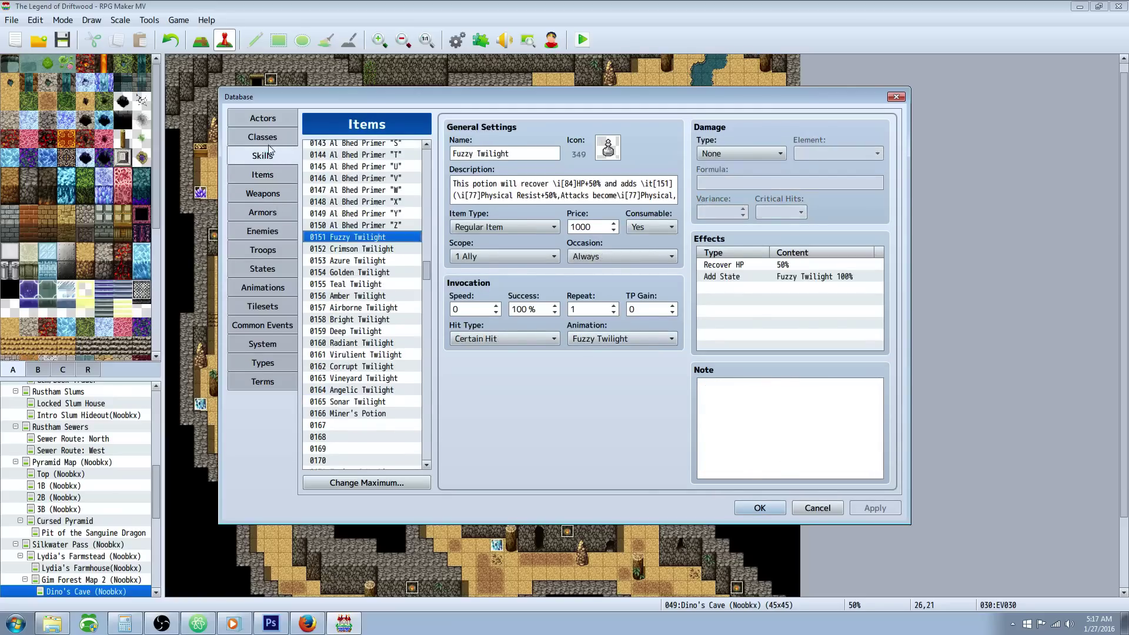
{"action": "left_click", "coordinate": [276, 195]}
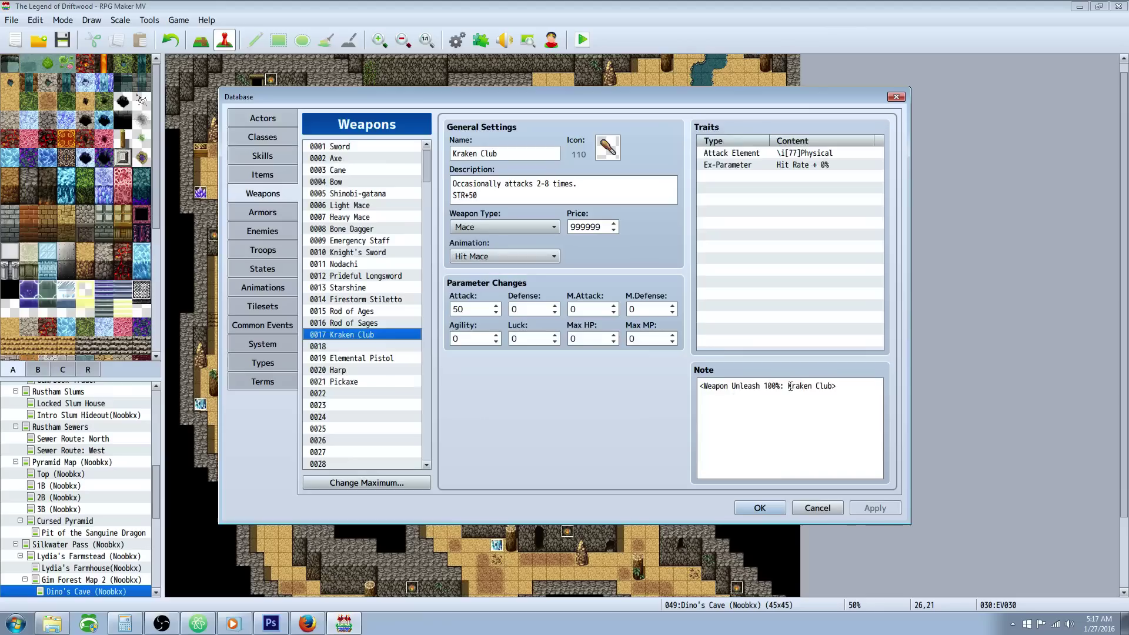
{"action": "left_click", "coordinate": [265, 161]}
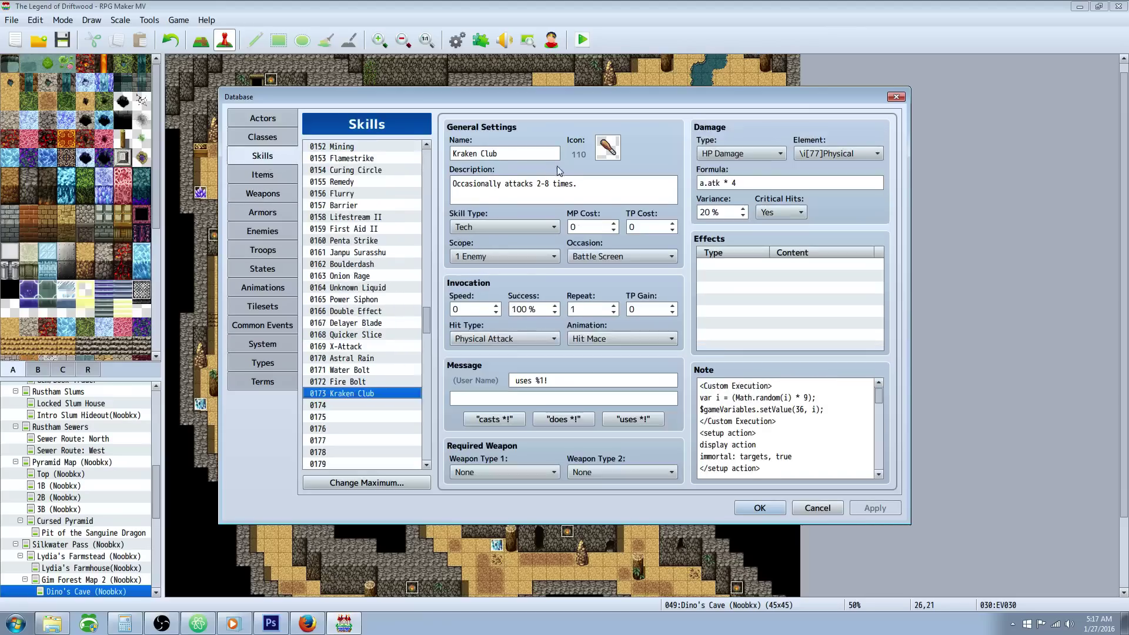
{"action": "triple_click", "coordinate": [516, 179]}
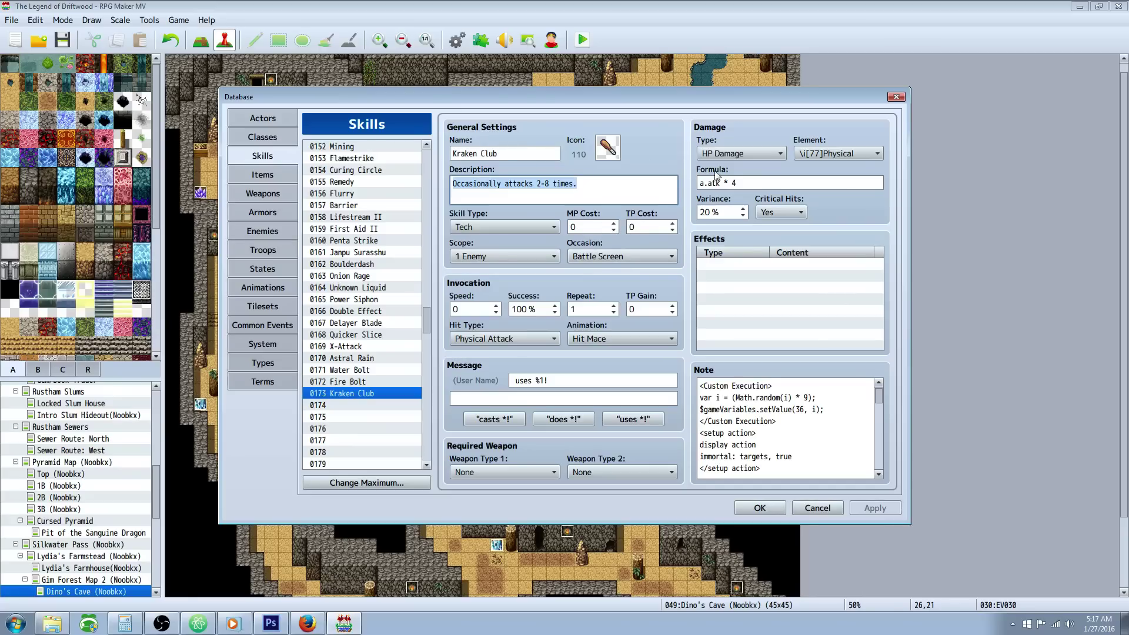
Inspect the a.atk * 4 formula, the empty effects list and the Custom Execution random roll
{"action": "left_click", "coordinate": [750, 182]}
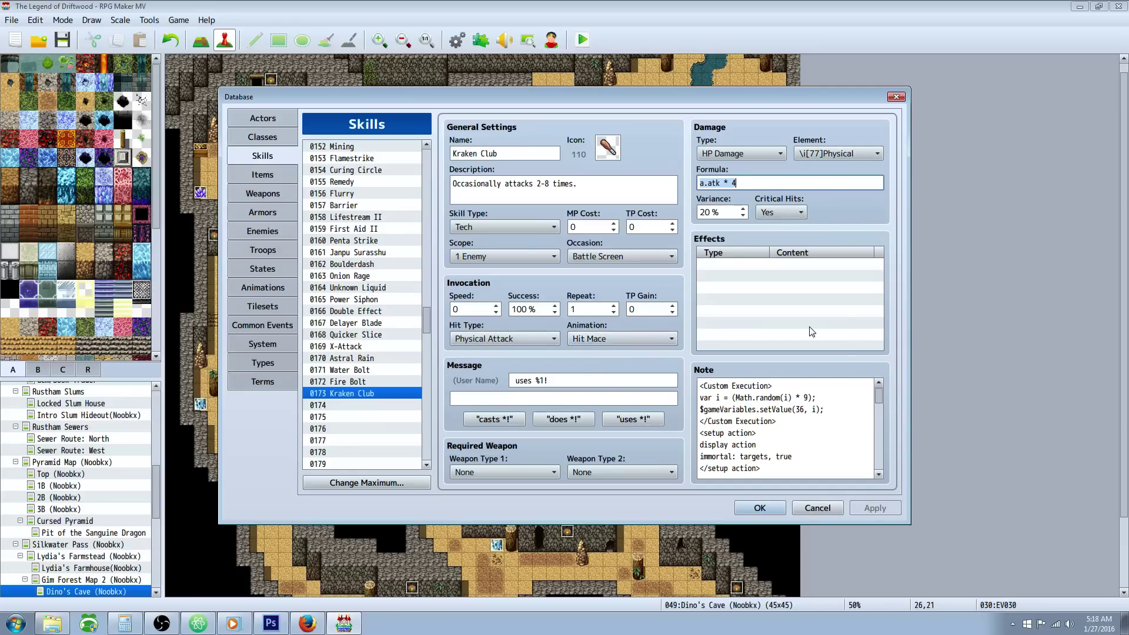
{"action": "left_click", "coordinate": [763, 287]}
{"action": "left_click", "coordinate": [759, 410]}
{"action": "key", "text": "ctrl+a"}
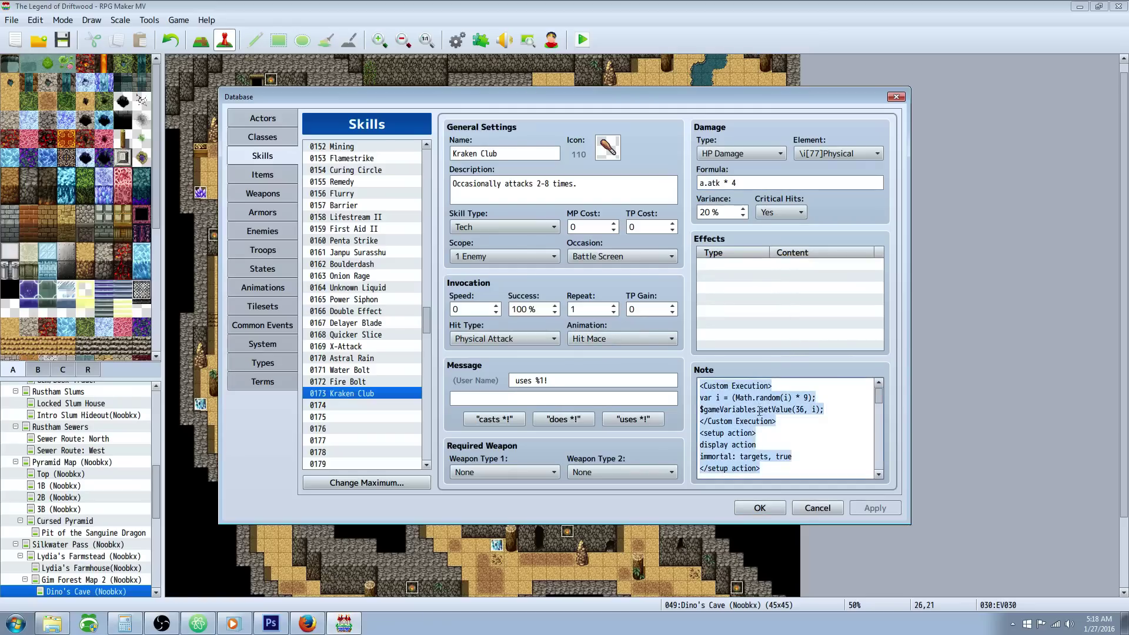
{"action": "left_click_drag", "start_coordinate": [805, 387], "coordinate": [723, 398]}
{"action": "left_click", "coordinate": [752, 397]}
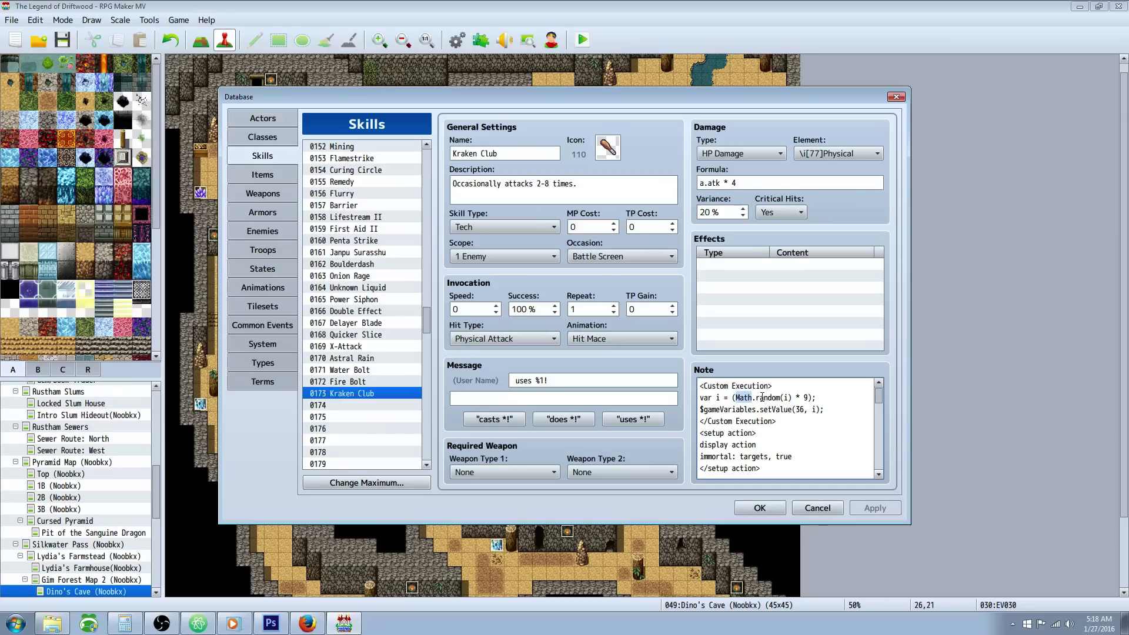
{"action": "left_click_drag", "start_coordinate": [761, 397], "coordinate": [793, 397]}
{"action": "left_click", "coordinate": [788, 397]}
{"action": "left_click", "coordinate": [758, 508]}
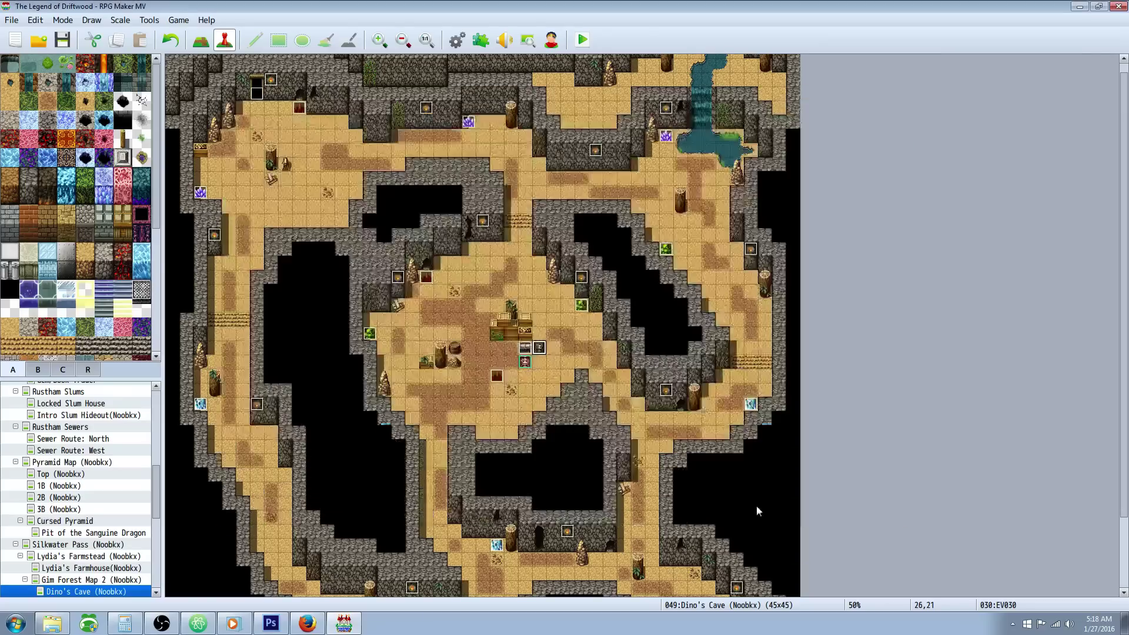
{"action": "double_click", "coordinate": [552, 308]}
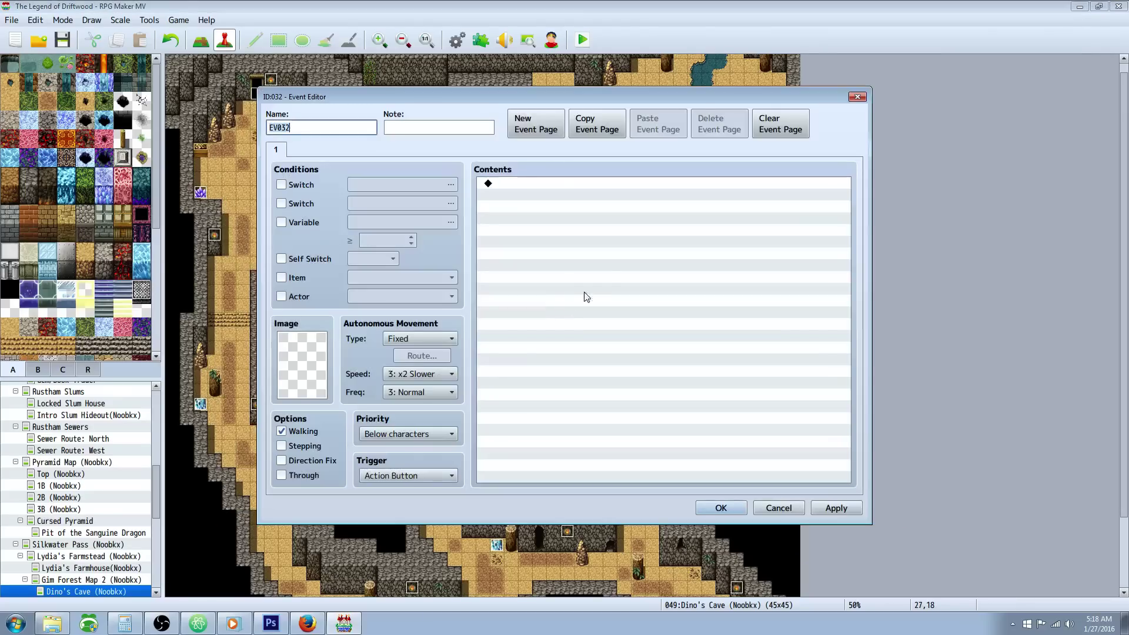
{"action": "double_click", "coordinate": [523, 182]}
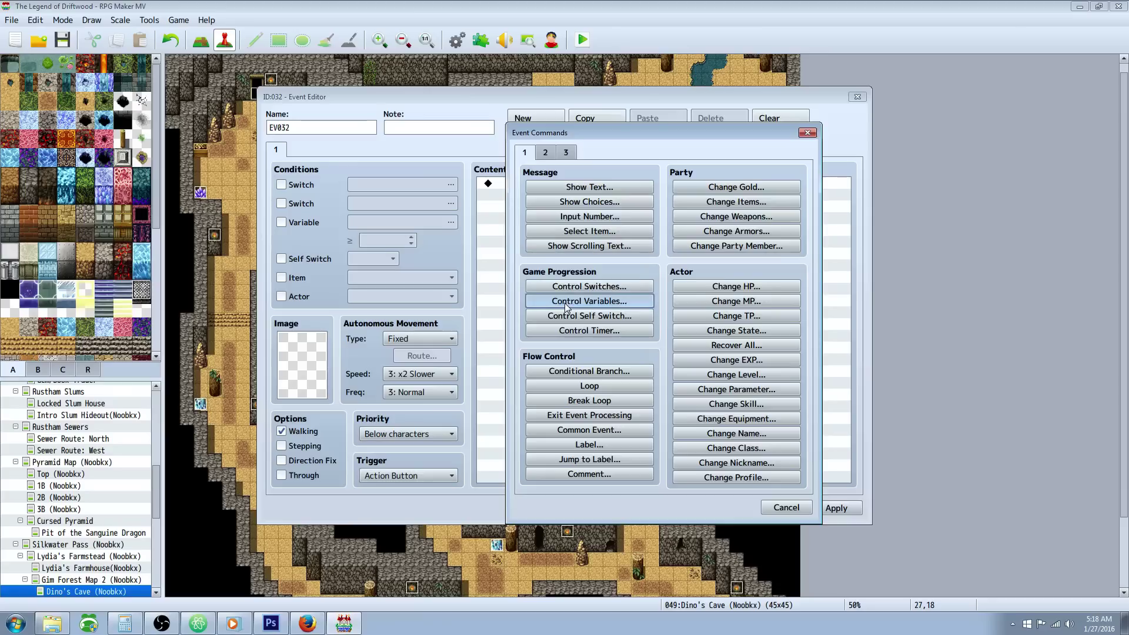
{"action": "left_click", "coordinate": [589, 301]}
{"action": "left_click", "coordinate": [705, 241]}
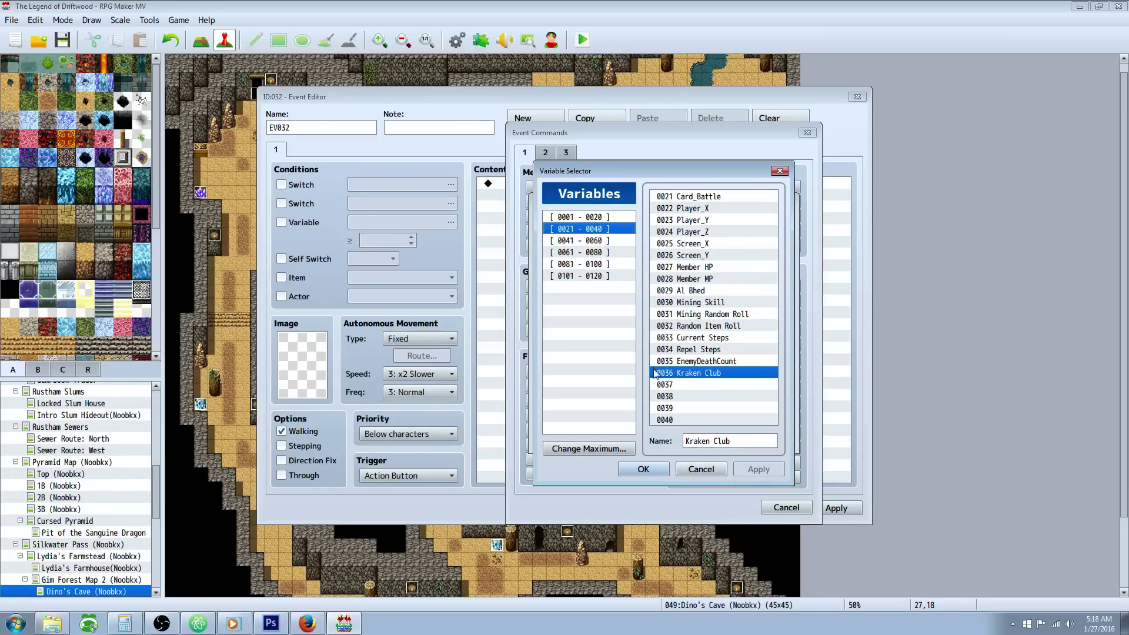
{"action": "left_click", "coordinate": [654, 468]}
{"action": "key", "text": "Return"}
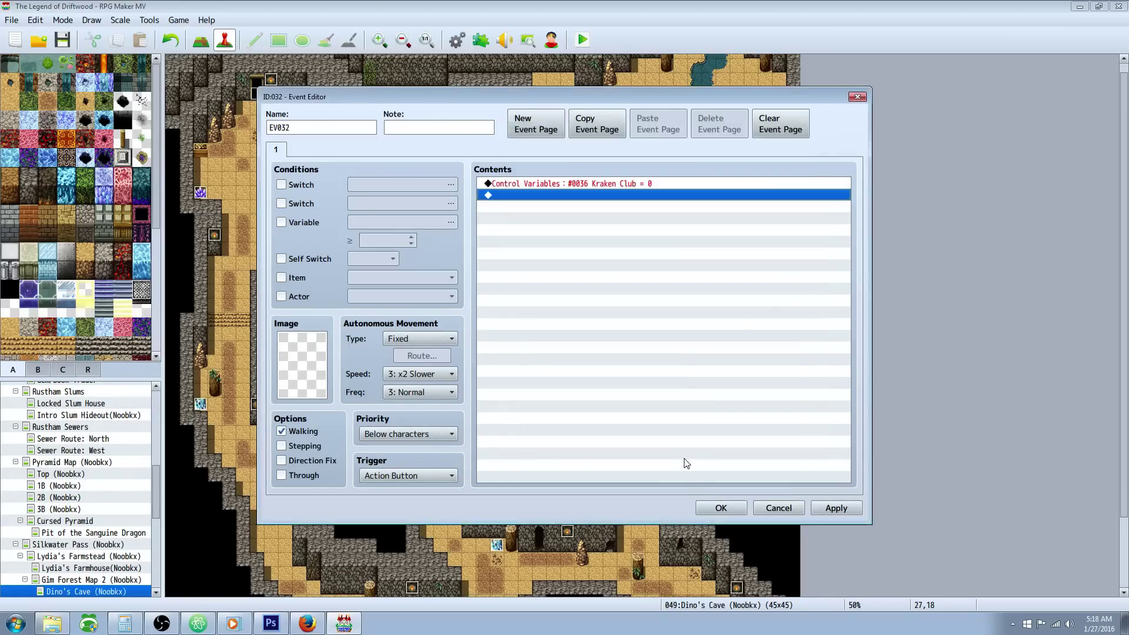
{"action": "left_click", "coordinate": [718, 506]}
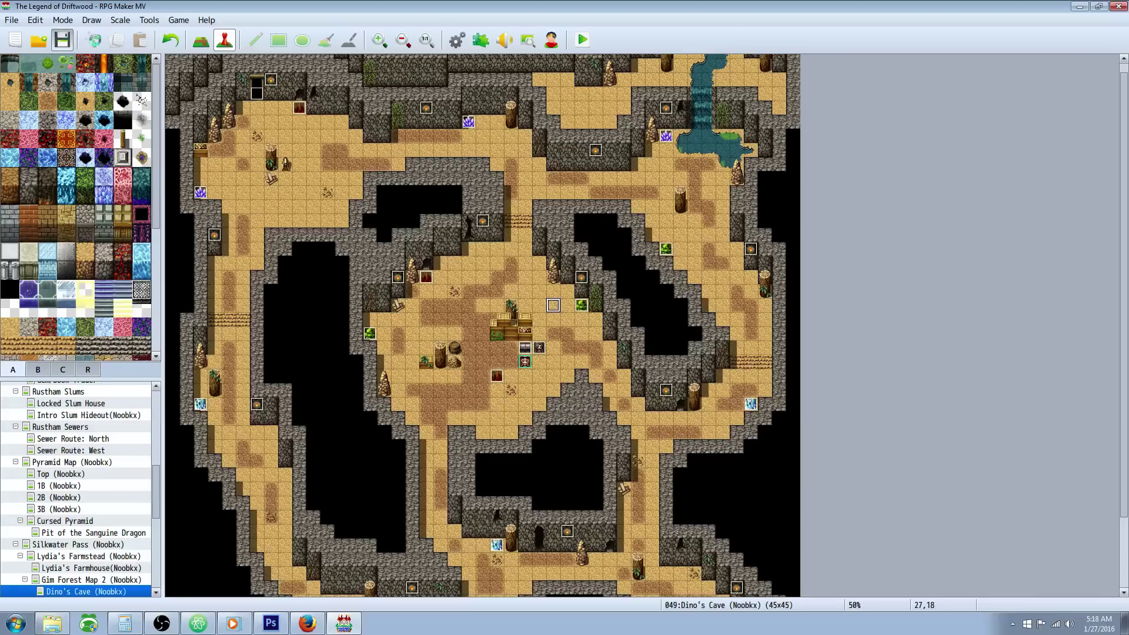
Reopen the Database and highlight the note's variable 36 line and closing Custom Execution tag
{"action": "left_click", "coordinate": [450, 45]}
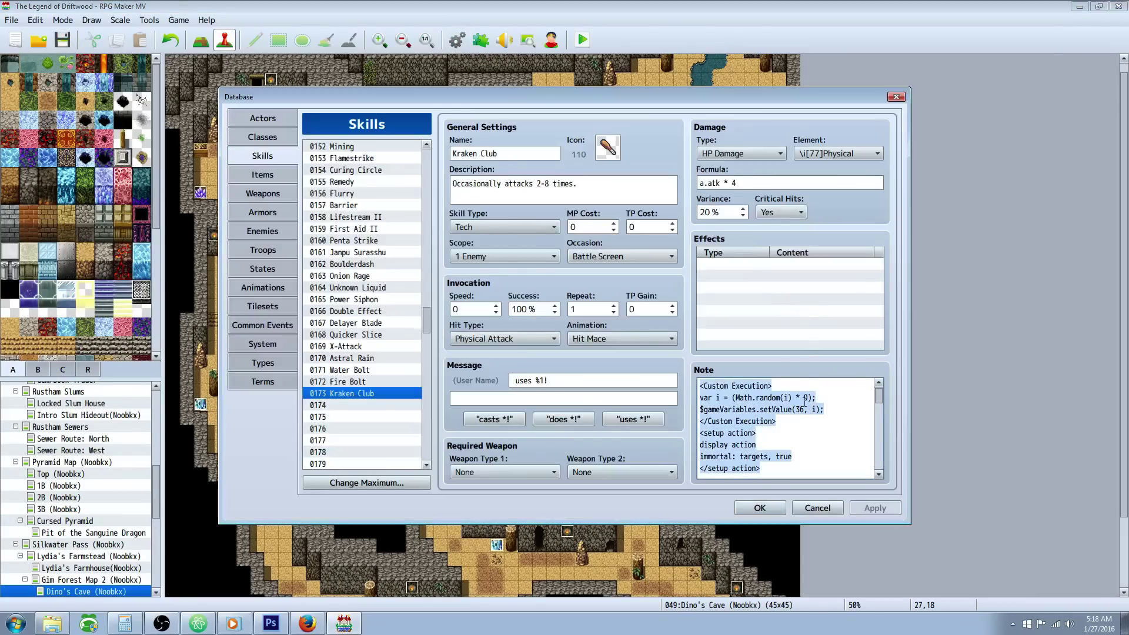
{"action": "left_click_drag", "start_coordinate": [762, 407], "coordinate": [799, 407]}
{"action": "left_click", "coordinate": [801, 407]}
{"action": "double_click", "coordinate": [801, 407]}
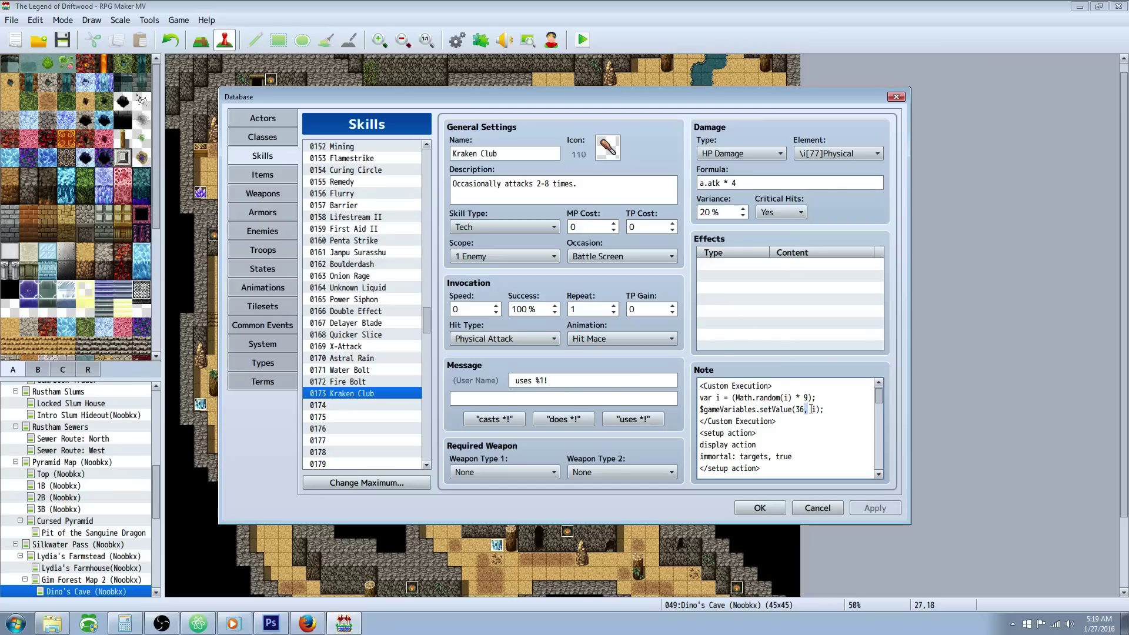
{"action": "double_click", "coordinate": [815, 409]}
{"action": "double_click", "coordinate": [821, 409]}
{"action": "left_click_drag", "start_coordinate": [775, 421], "coordinate": [691, 424]}
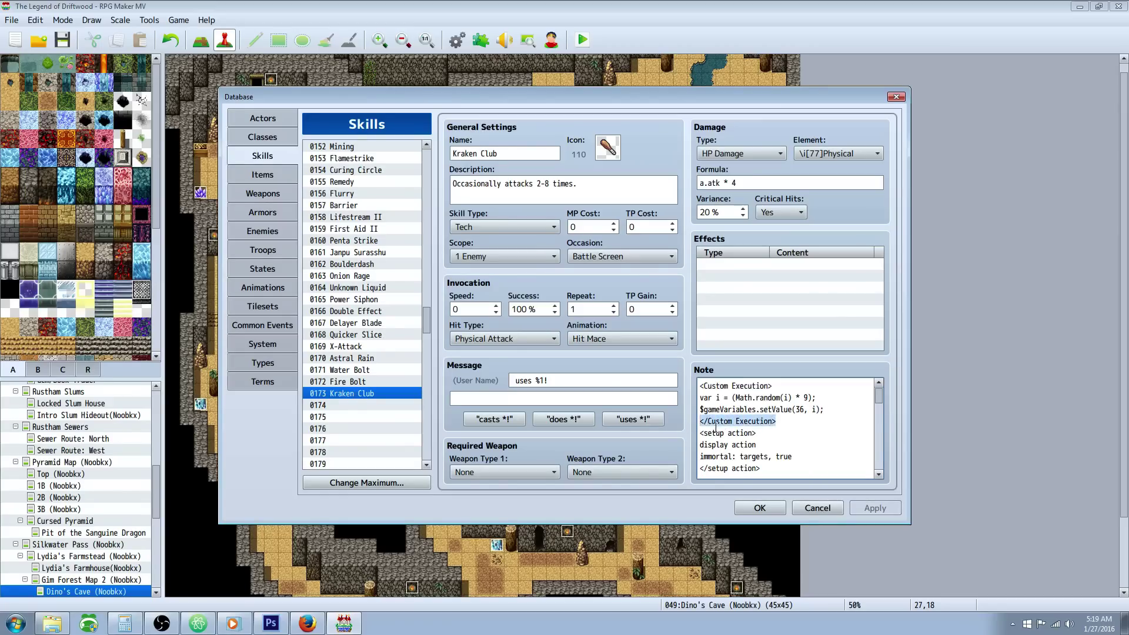
Clear the note selection and scroll the Skills list back to the top
{"action": "scroll", "coordinate": [784, 421], "scroll_direction": "down", "scroll_amount": 1}
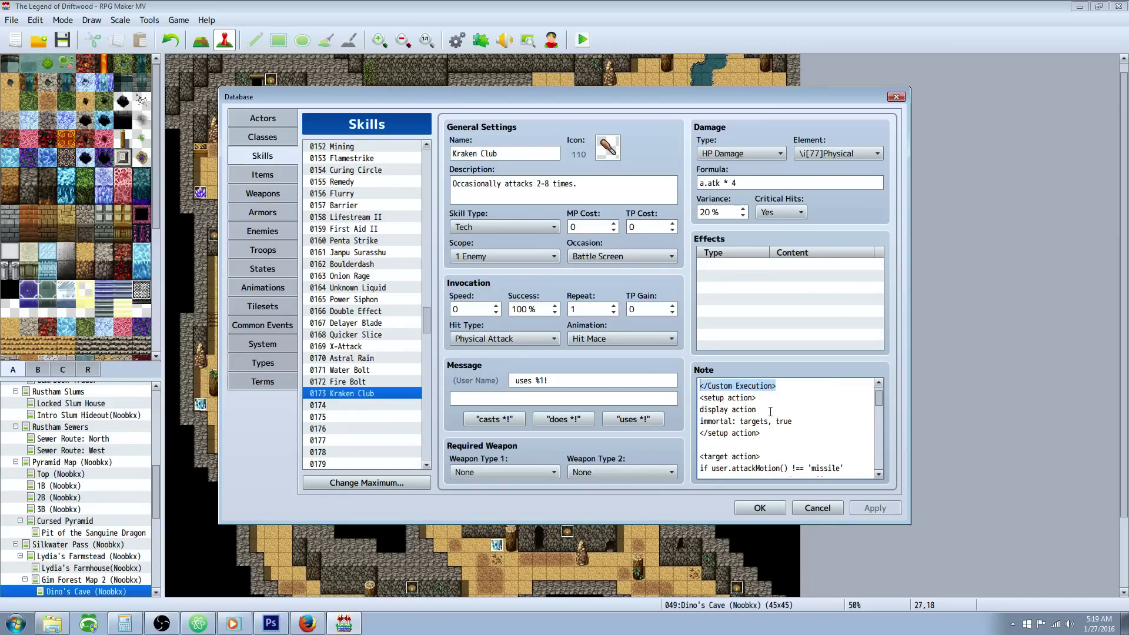
{"action": "left_click", "coordinate": [771, 398]}
{"action": "left_click_drag", "start_coordinate": [426, 324], "coordinate": [426, 158]}
Open skill 0001 Attack and highlight its setup and target action note text
{"action": "left_click", "coordinate": [369, 147]}
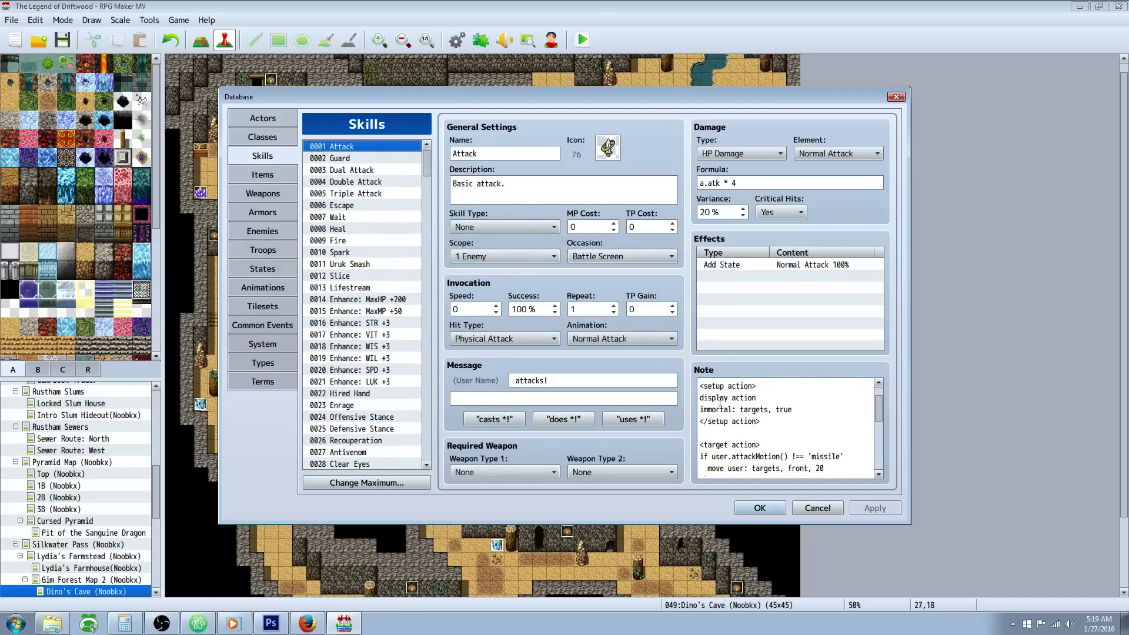
{"action": "scroll", "coordinate": [720, 400], "scroll_direction": "up", "scroll_amount": 1}
{"action": "mouse_move", "coordinate": [705, 398]}
{"action": "left_mouse_down"}
{"action": "mouse_move", "coordinate": [702, 386]}
{"action": "mouse_move", "coordinate": [711, 397]}
{"action": "left_mouse_up"}
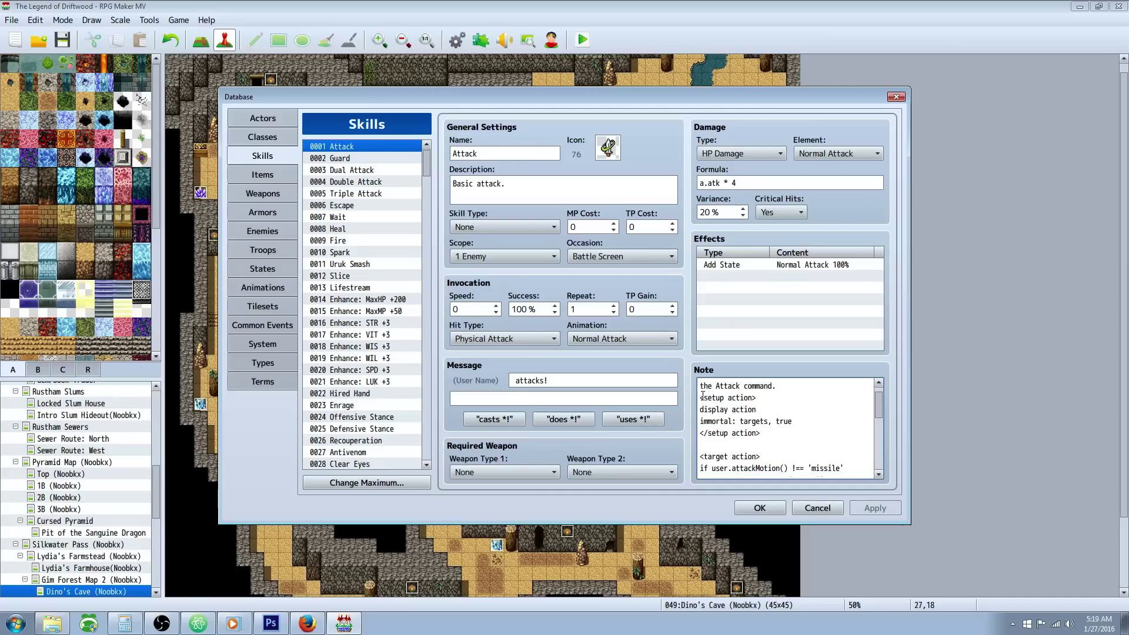
{"action": "left_click_drag", "start_coordinate": [700, 398], "coordinate": [831, 481]}
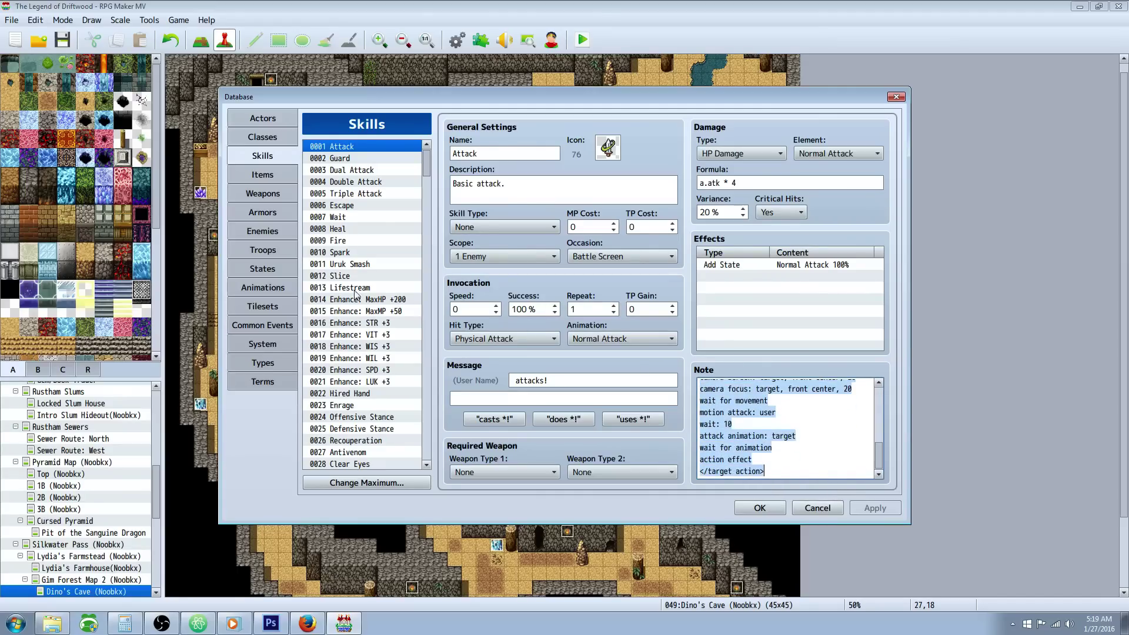
{"action": "mouse_move", "coordinate": [427, 171]}
{"action": "left_mouse_down"}
{"action": "mouse_move", "coordinate": [426, 206]}
{"action": "mouse_move", "coordinate": [424, 169]}
{"action": "left_mouse_up"}
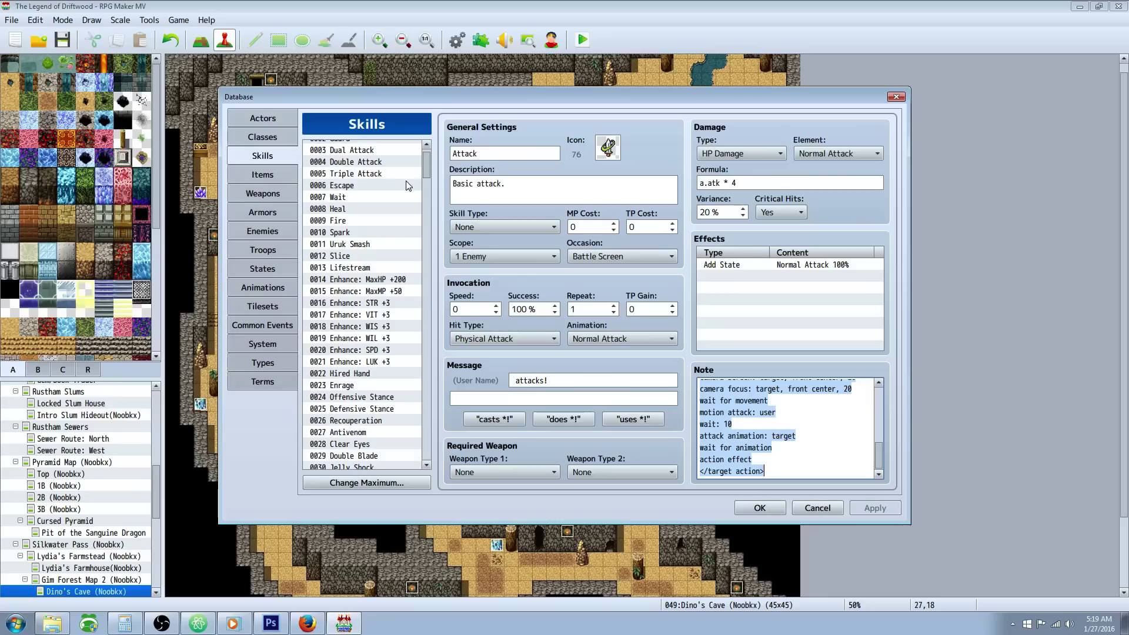
{"action": "scroll", "coordinate": [394, 216], "scroll_direction": "down", "scroll_amount": 12}
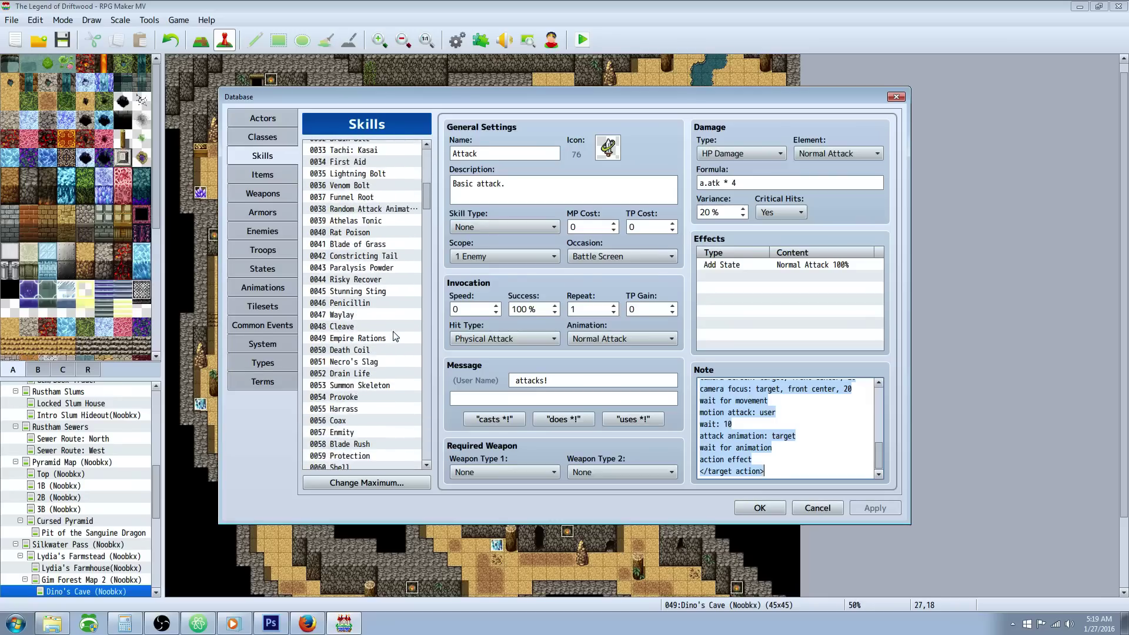
{"action": "left_click_drag", "start_coordinate": [424, 208], "coordinate": [425, 323]}
Return to the Kraken Club skill and point out the targets setting in its setup action
{"action": "left_click", "coordinate": [379, 367]}
{"action": "scroll", "coordinate": [746, 404], "scroll_direction": "down", "scroll_amount": 3}
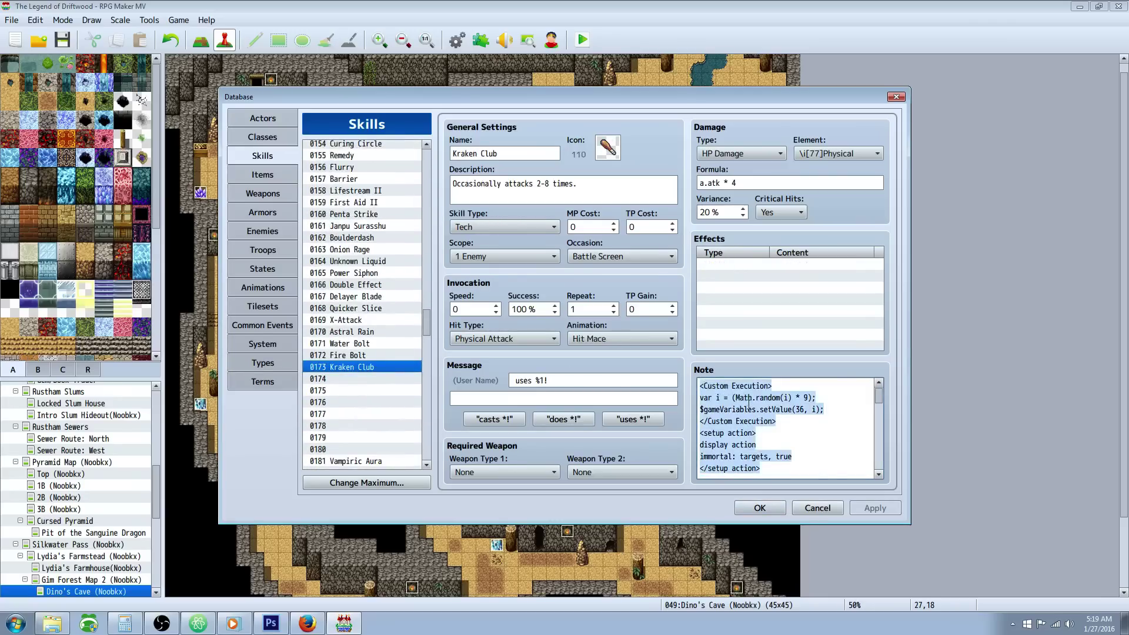
{"action": "scroll", "coordinate": [746, 405], "scroll_direction": "up", "scroll_amount": 1}
{"action": "left_click", "coordinate": [746, 405]}
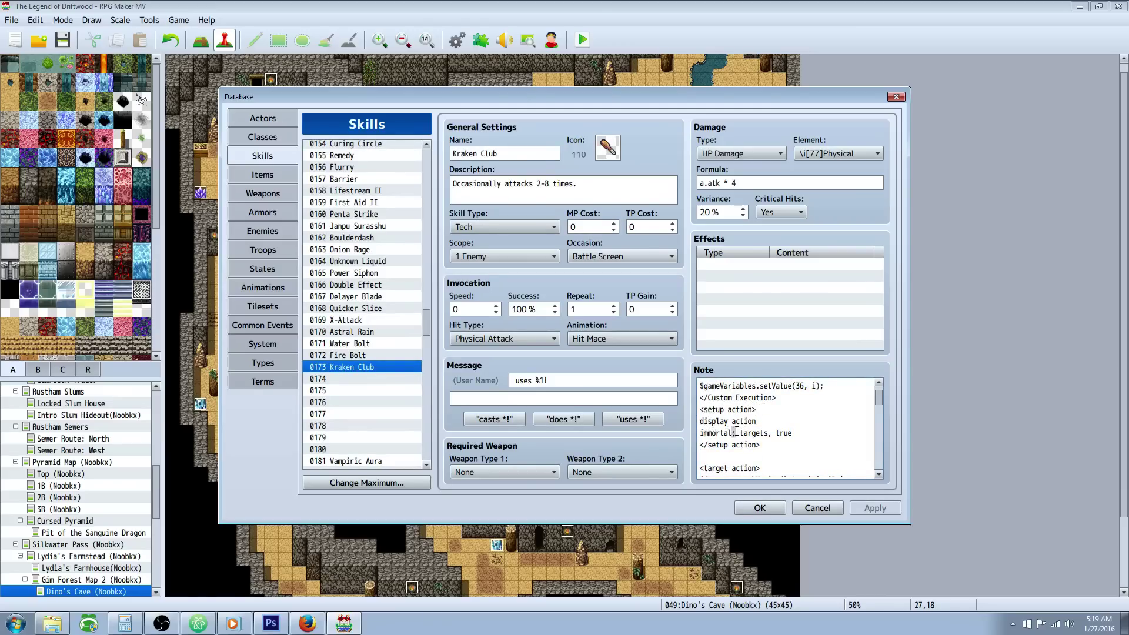
{"action": "left_click_drag", "start_coordinate": [739, 433], "coordinate": [760, 409]}
{"action": "left_click", "coordinate": [785, 433]}
Scroll to the Kraken Club target action and point out its not-missile check
{"action": "scroll", "coordinate": [773, 432], "scroll_direction": "down", "scroll_amount": 2}
{"action": "scroll", "coordinate": [719, 415], "scroll_direction": "down", "scroll_amount": 1}
{"action": "scroll", "coordinate": [707, 412], "scroll_direction": "down", "scroll_amount": 1}
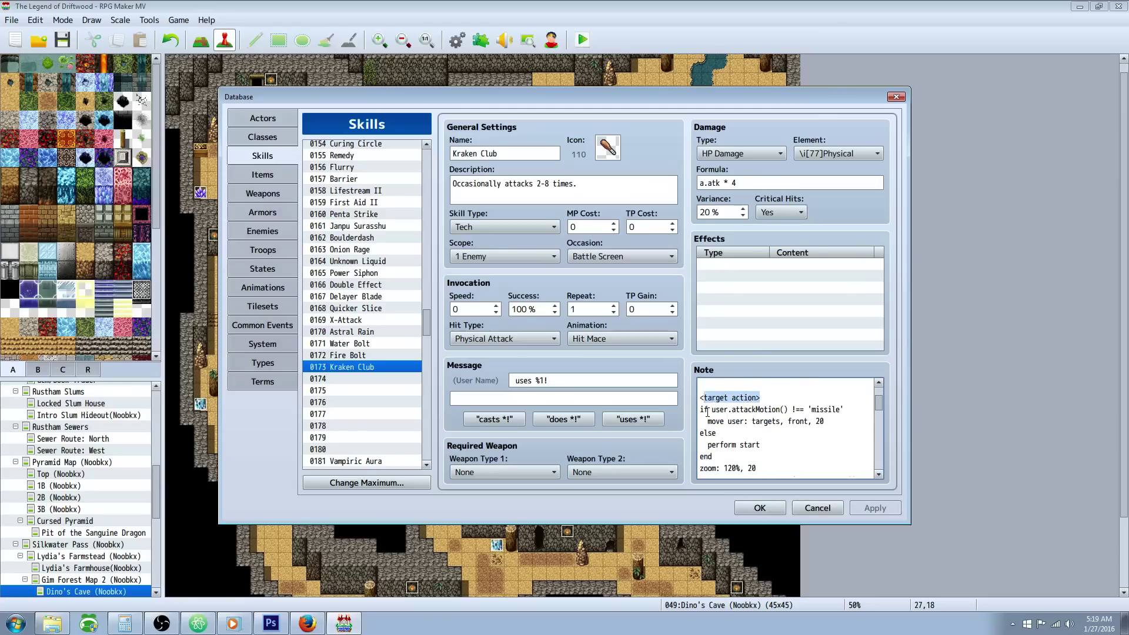
{"action": "left_click", "coordinate": [759, 398]}
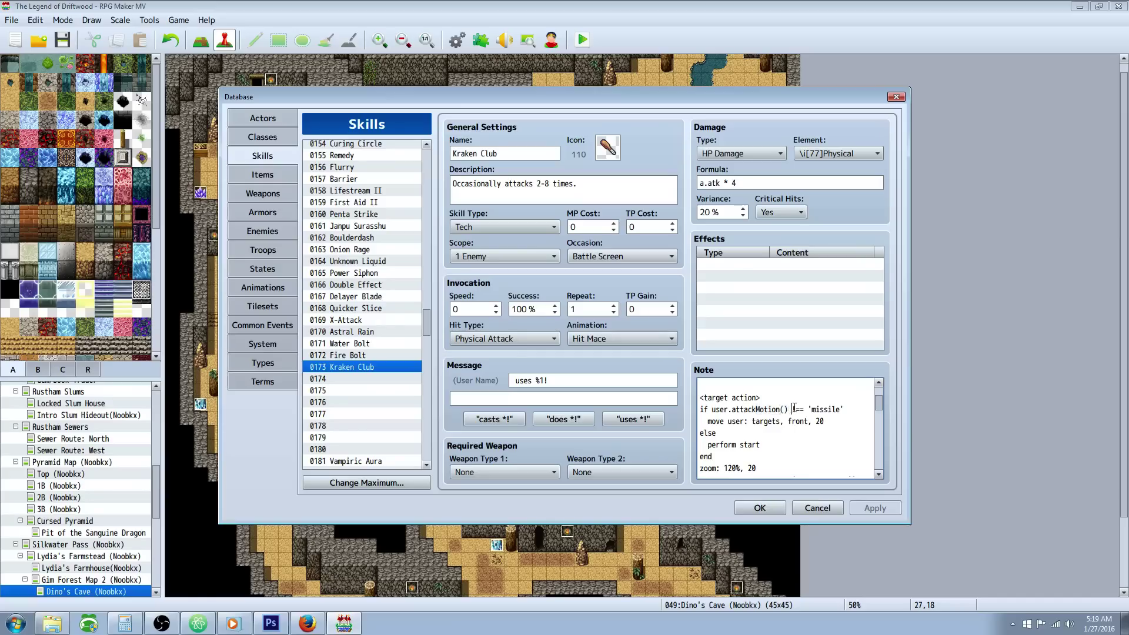
{"action": "left_click_drag", "start_coordinate": [792, 409], "coordinate": [844, 409]}
{"action": "left_click", "coordinate": [811, 409]}
Point out the move command toward targets with a duration of 20
{"action": "scroll", "coordinate": [707, 420], "scroll_direction": "down", "scroll_amount": 1}
{"action": "left_click_drag", "start_coordinate": [700, 397], "coordinate": [709, 397]}
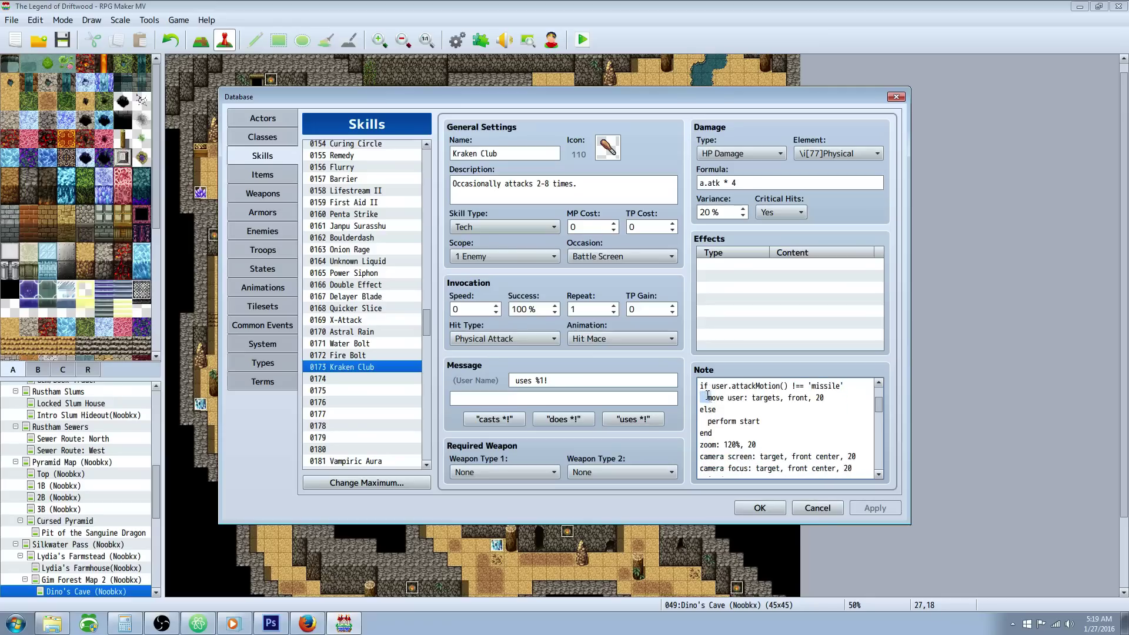
{"action": "double_click", "coordinate": [718, 397]}
{"action": "left_click", "coordinate": [749, 397]}
{"action": "left_click_drag", "start_coordinate": [752, 397], "coordinate": [772, 398]}
{"action": "double_click", "coordinate": [822, 398]}
Point out the end line that closes the if block
{"action": "scroll", "coordinate": [798, 399], "scroll_direction": "down", "scroll_amount": 1}
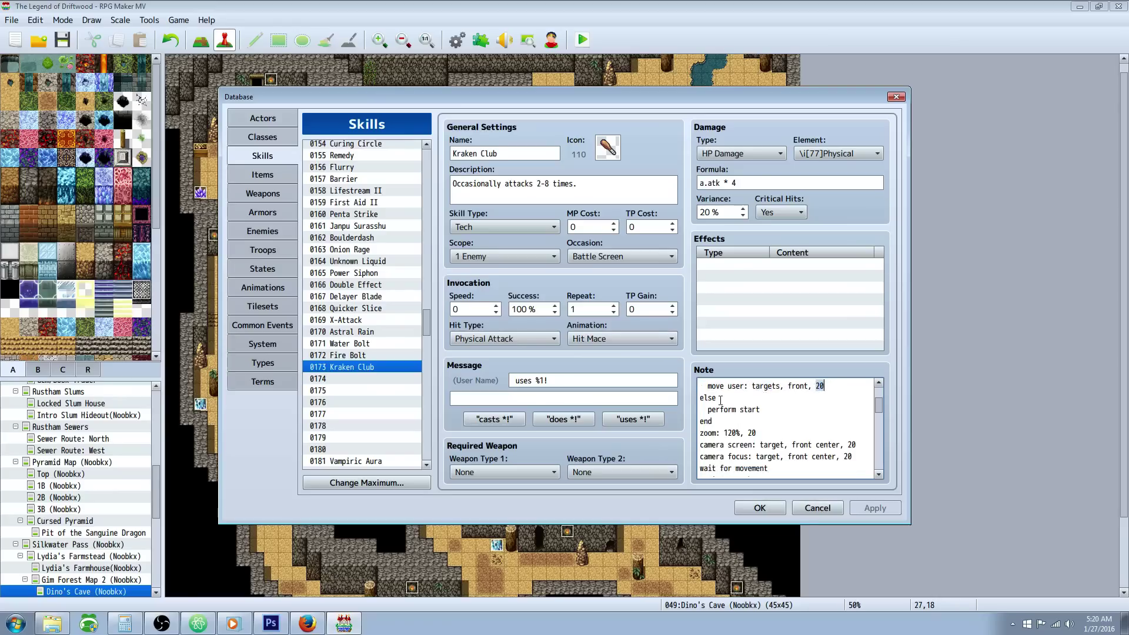
{"action": "left_click_drag", "start_coordinate": [704, 409], "coordinate": [736, 410]}
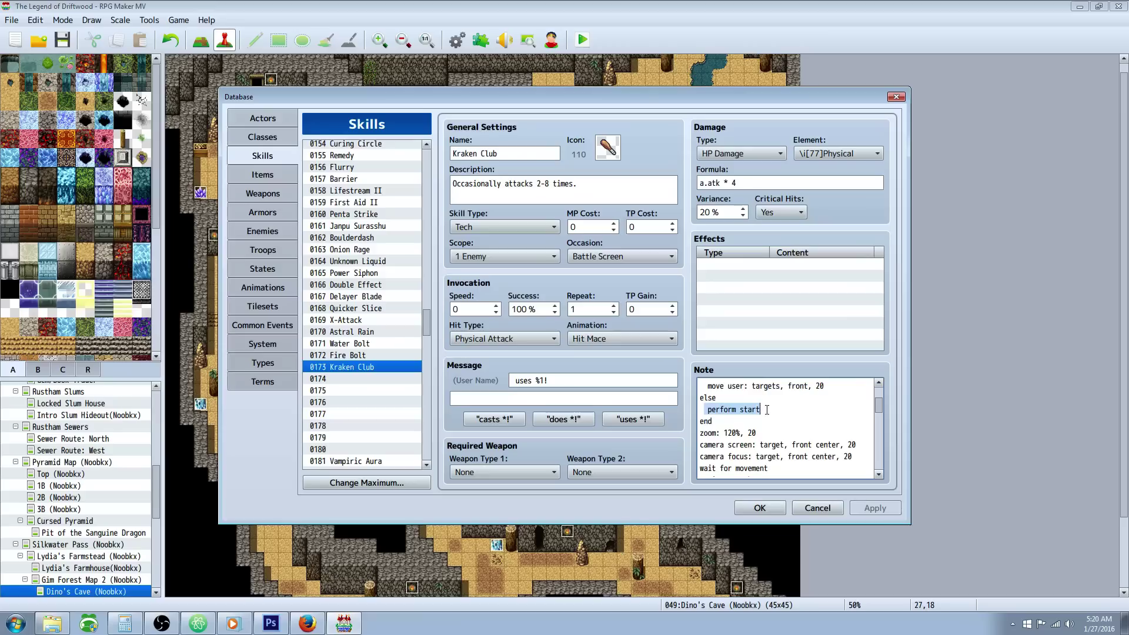
{"action": "scroll", "coordinate": [737, 409], "scroll_direction": "down", "scroll_amount": 1}
{"action": "double_click", "coordinate": [705, 410]}
{"action": "scroll", "coordinate": [695, 423], "scroll_direction": "up", "scroll_amount": 3}
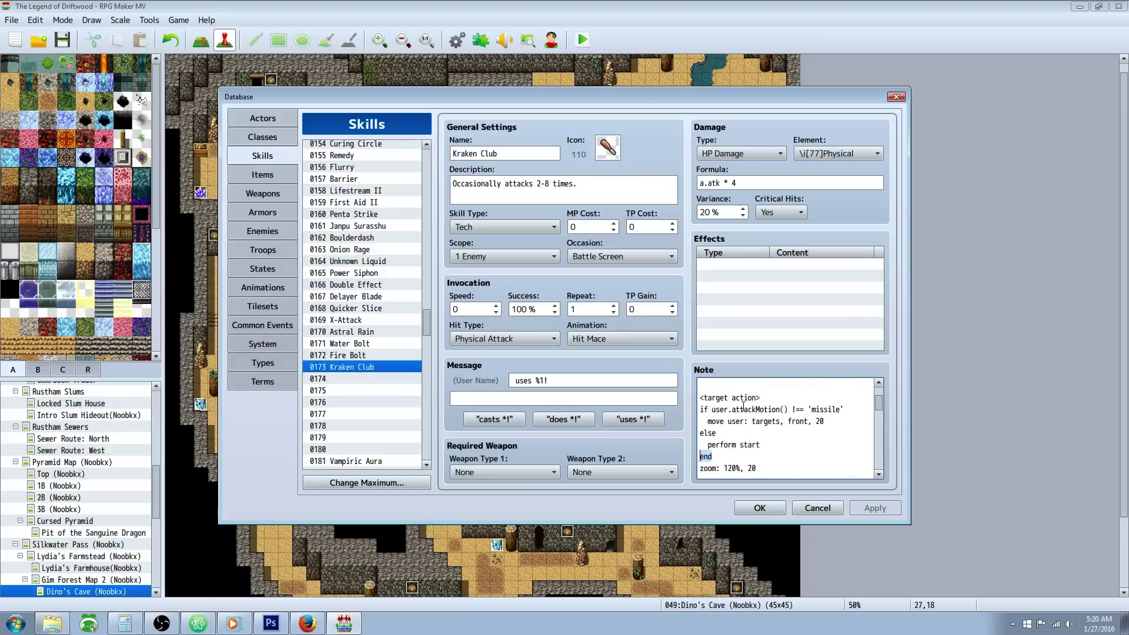
{"action": "scroll", "coordinate": [706, 424], "scroll_direction": "down", "scroll_amount": 3}
{"action": "left_click", "coordinate": [710, 423]}
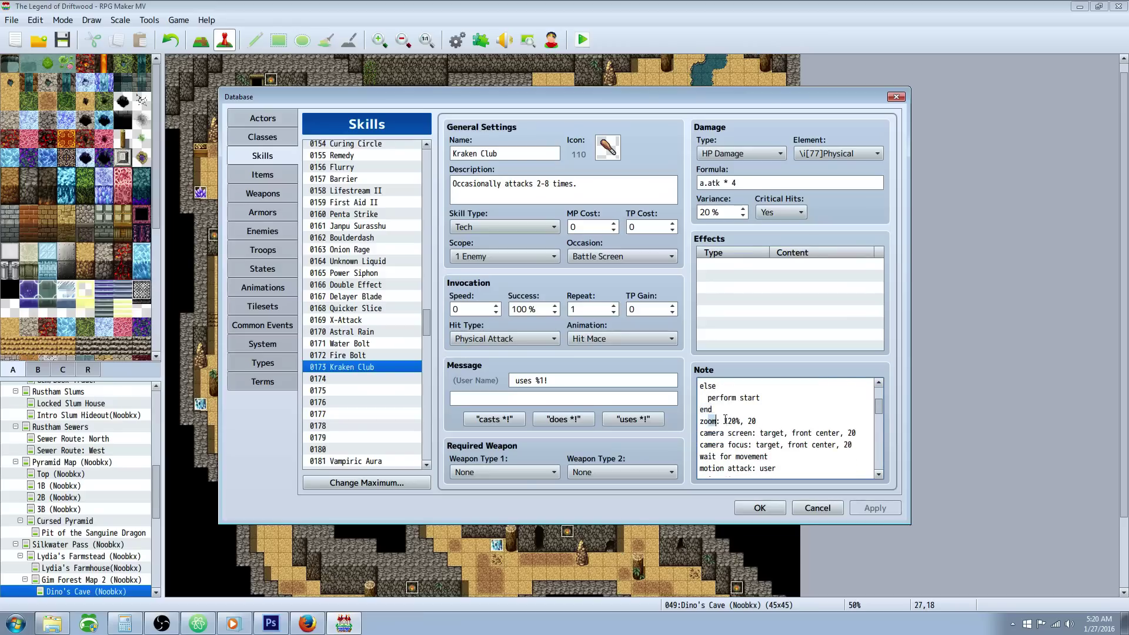
Review the 120% camera zoom, camera focus on target over 20, and wait for movement
{"action": "left_click_drag", "start_coordinate": [723, 421], "coordinate": [830, 421]}
{"action": "scroll", "coordinate": [726, 420], "scroll_direction": "down", "scroll_amount": 1}
{"action": "double_click", "coordinate": [851, 420]}
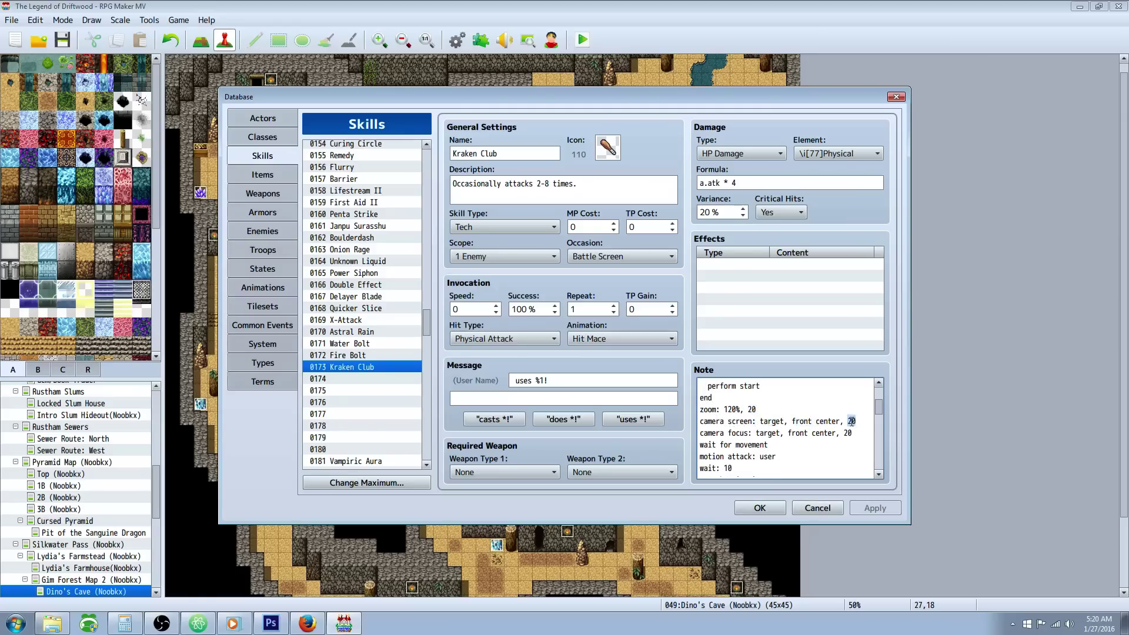
{"action": "scroll", "coordinate": [738, 415], "scroll_direction": "down", "scroll_amount": 2}
{"action": "left_click_drag", "start_coordinate": [763, 409], "coordinate": [773, 409]}
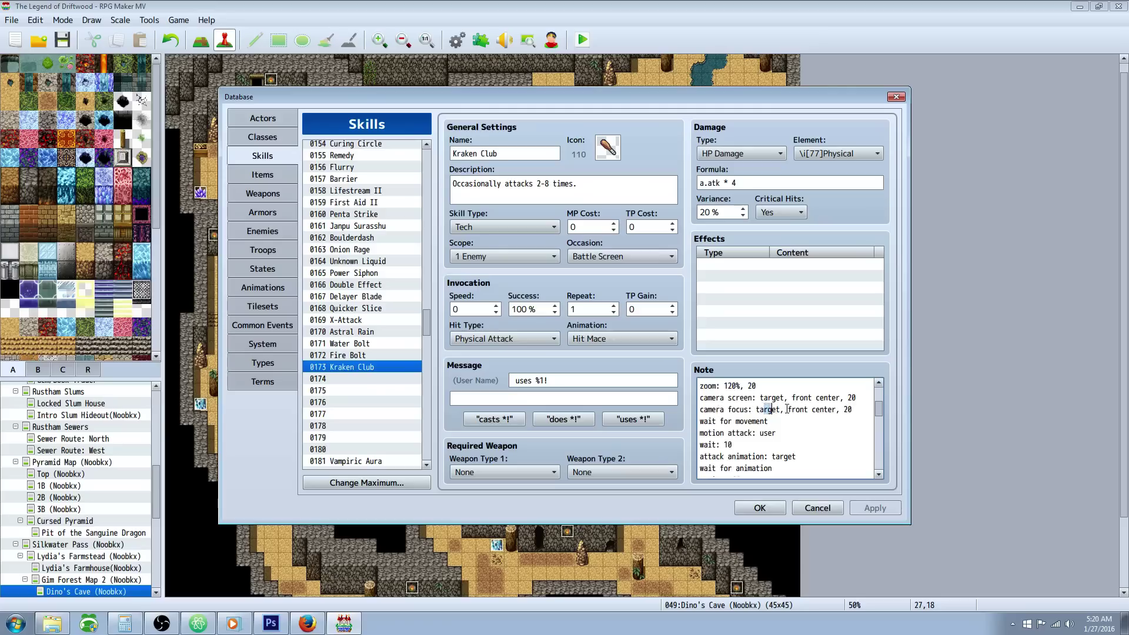
{"action": "scroll", "coordinate": [790, 417], "scroll_direction": "down", "scroll_amount": 1}
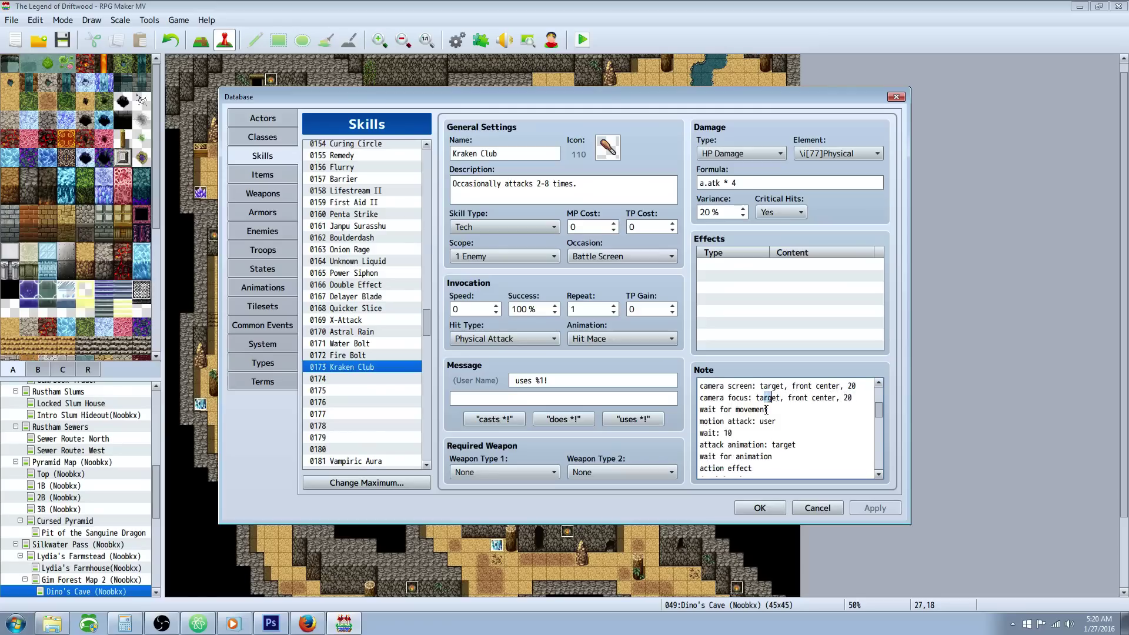
{"action": "left_click_drag", "start_coordinate": [697, 409], "coordinate": [766, 409]}
{"action": "left_click", "coordinate": [725, 421]}
Scroll down the note to the extra-swing branch on variable 36 >= 2
{"action": "scroll", "coordinate": [764, 426], "scroll_direction": "down", "scroll_amount": 1}
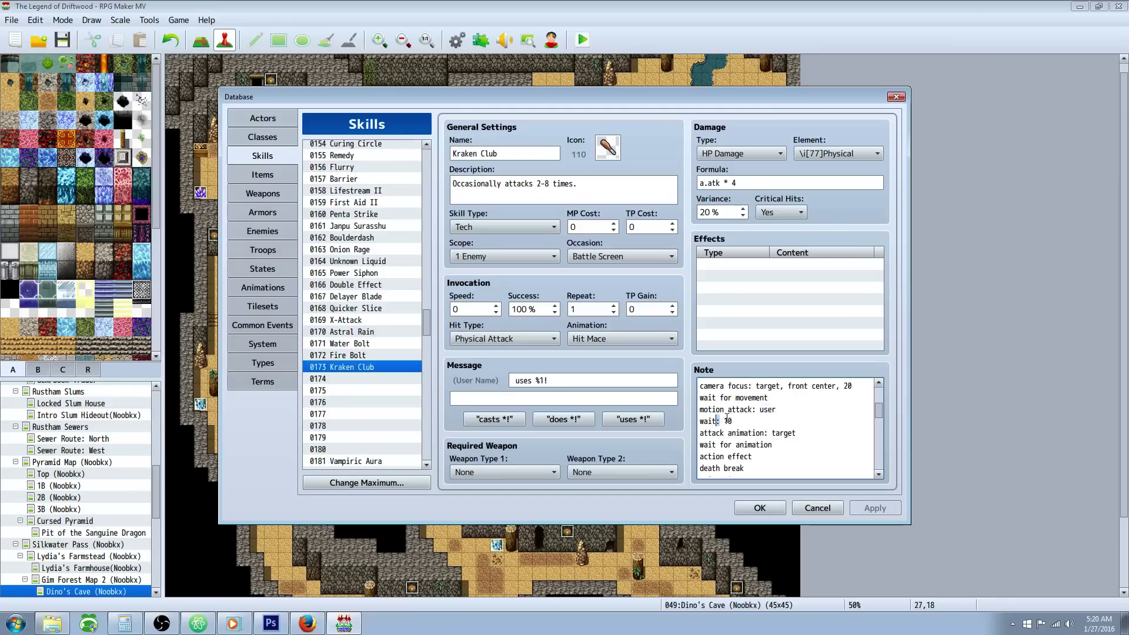
{"action": "scroll", "coordinate": [766, 417], "scroll_direction": "down", "scroll_amount": 1}
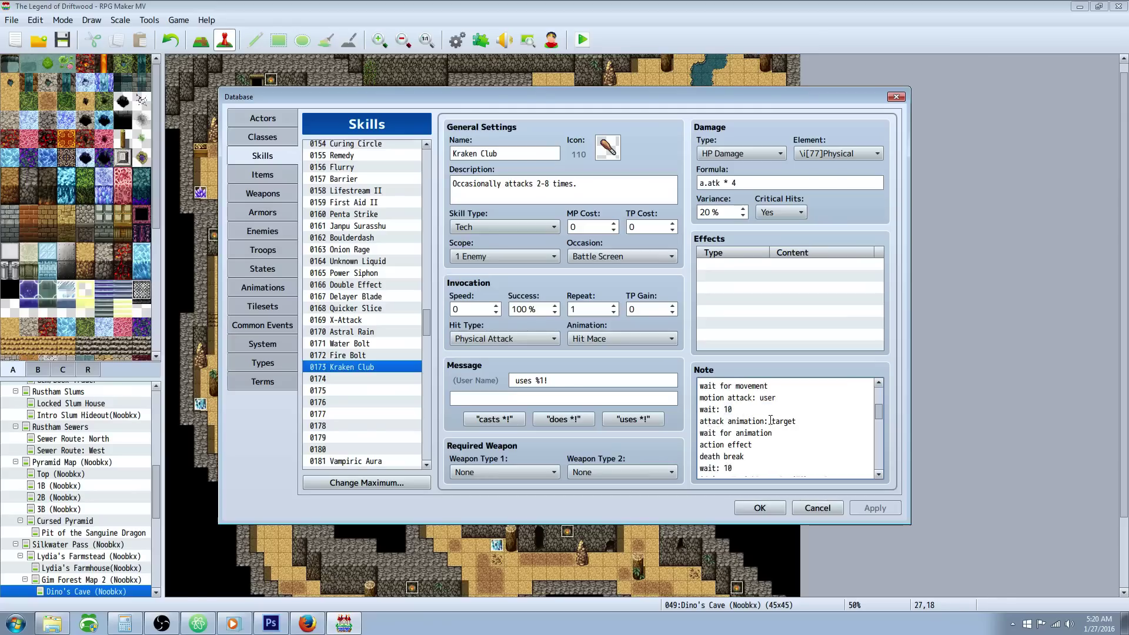
{"action": "scroll", "coordinate": [759, 420], "scroll_direction": "down", "scroll_amount": 1}
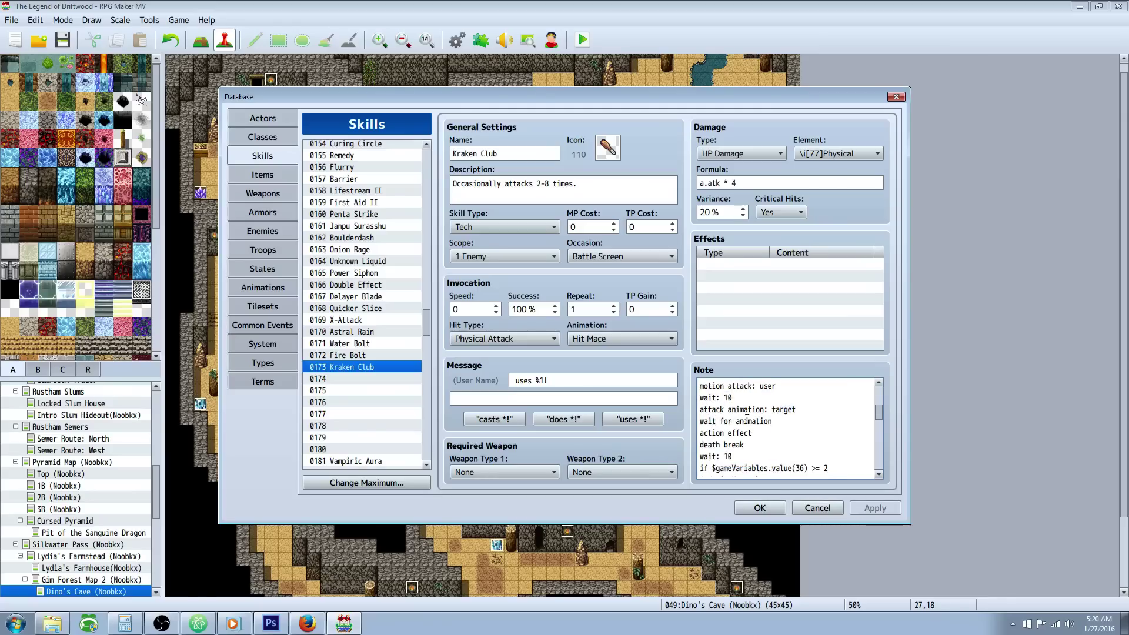
{"action": "scroll", "coordinate": [748, 419], "scroll_direction": "down", "scroll_amount": 3}
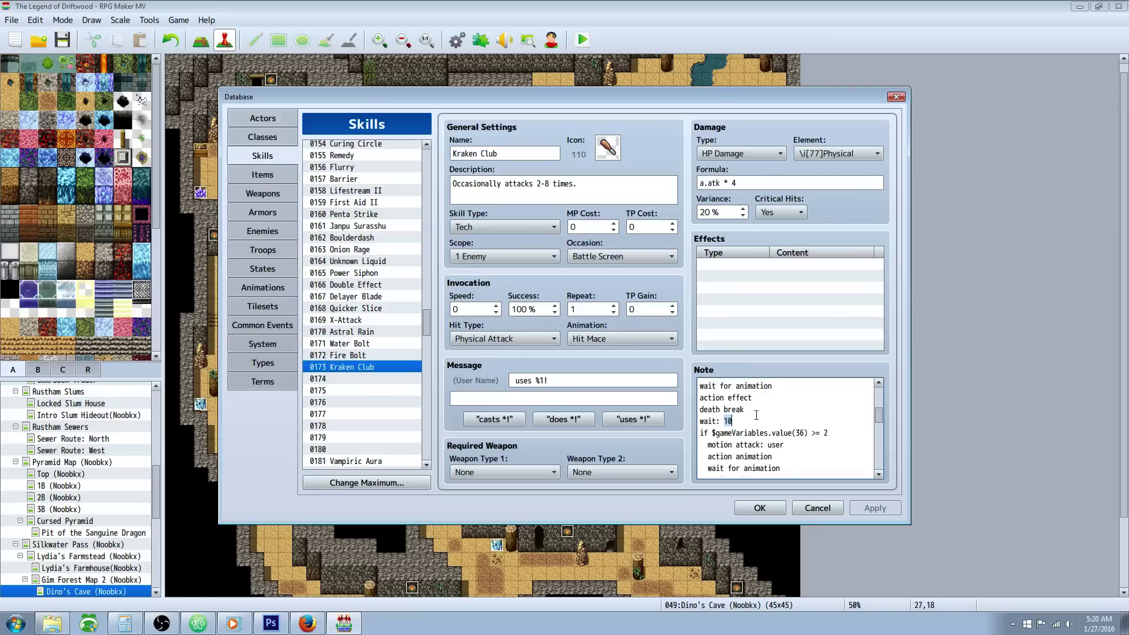
{"action": "key", "text": "shift+Home"}
{"action": "key", "text": "shift+Up"}
{"action": "scroll", "coordinate": [761, 405], "scroll_direction": "up", "scroll_amount": 1}
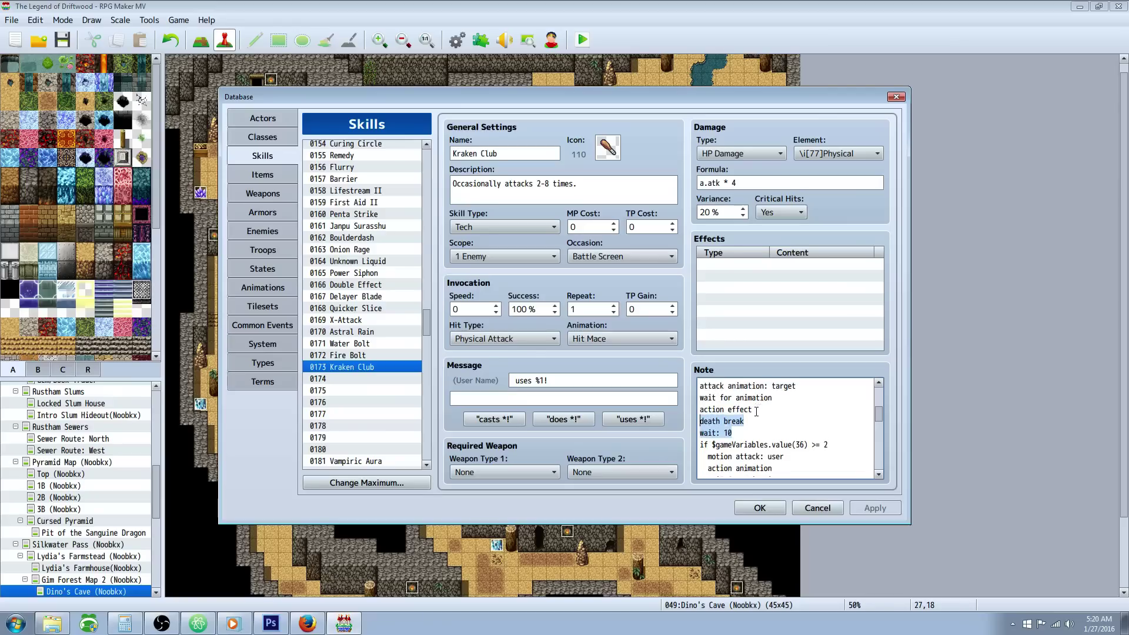
{"action": "left_click", "coordinate": [756, 411]}
{"action": "key", "text": "shift+Up"}
{"action": "key", "text": "shift+Up"}
{"action": "key", "text": "shift+Up"}
{"action": "key", "text": "shift+Up"}
{"action": "key", "text": "shift+Up"}
{"action": "key", "text": "shift+Home"}
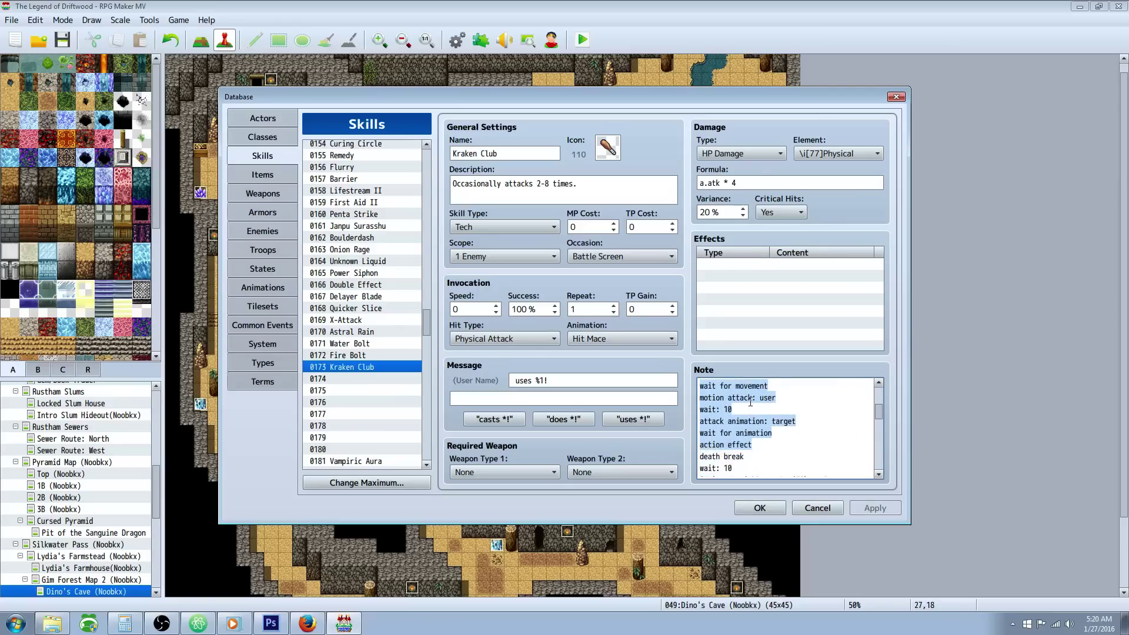
{"action": "scroll", "coordinate": [750, 402], "scroll_direction": "down", "scroll_amount": 2}
{"action": "key", "text": "Delete"}
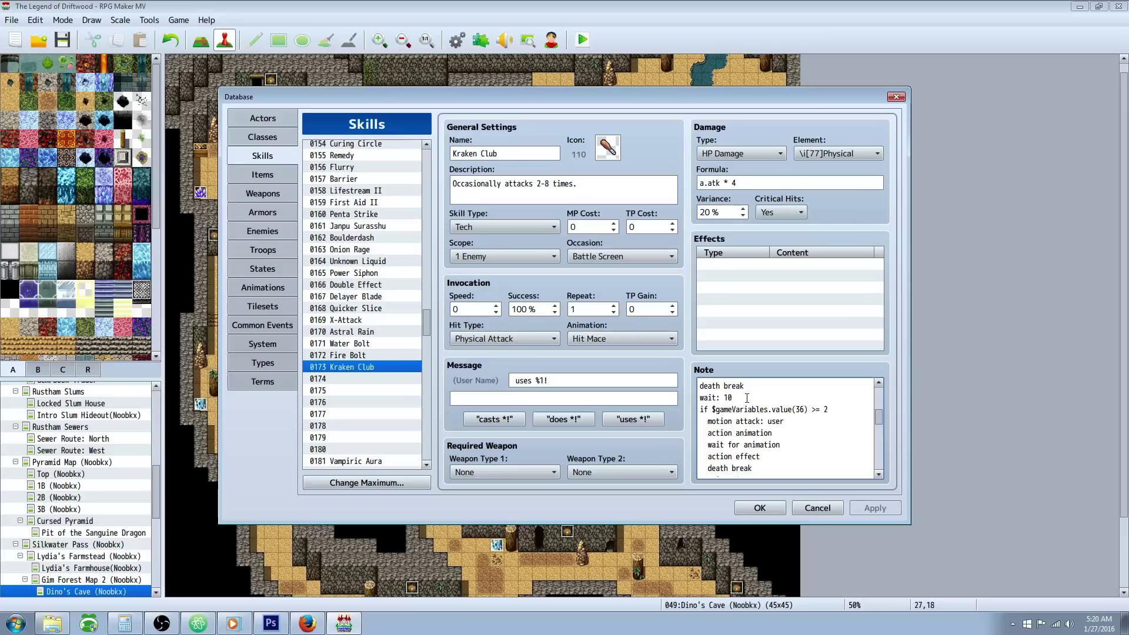
{"action": "mouse_move", "coordinate": [752, 387]}
{"action": "left_mouse_down"}
{"action": "mouse_move", "coordinate": [701, 387]}
{"action": "mouse_move", "coordinate": [752, 399]}
{"action": "left_mouse_up"}
{"action": "scroll", "coordinate": [752, 399], "scroll_direction": "up", "scroll_amount": 1}
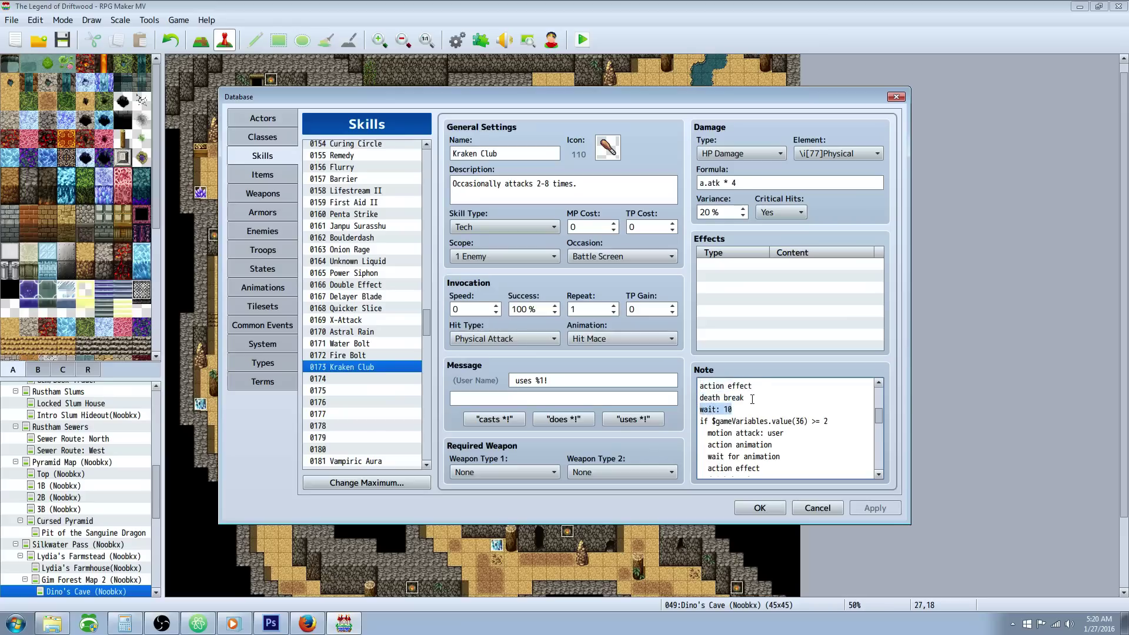
{"action": "left_click", "coordinate": [840, 410]}
{"action": "scroll", "coordinate": [839, 411], "scroll_direction": "down", "scroll_amount": 1}
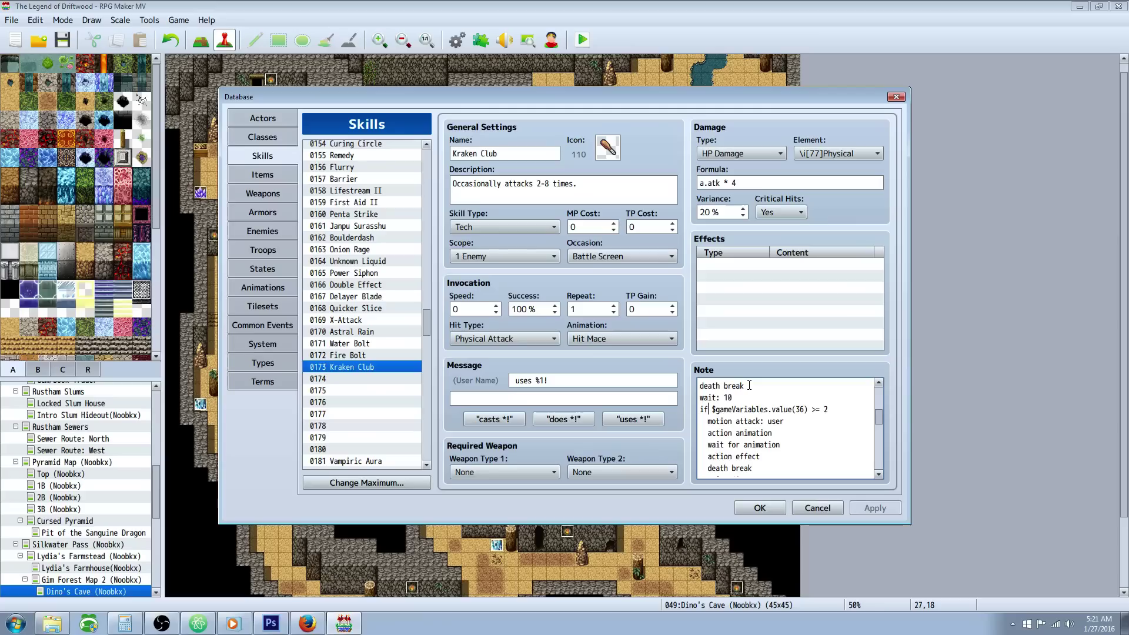
{"action": "scroll", "coordinate": [784, 398], "scroll_direction": "down", "scroll_amount": 1}
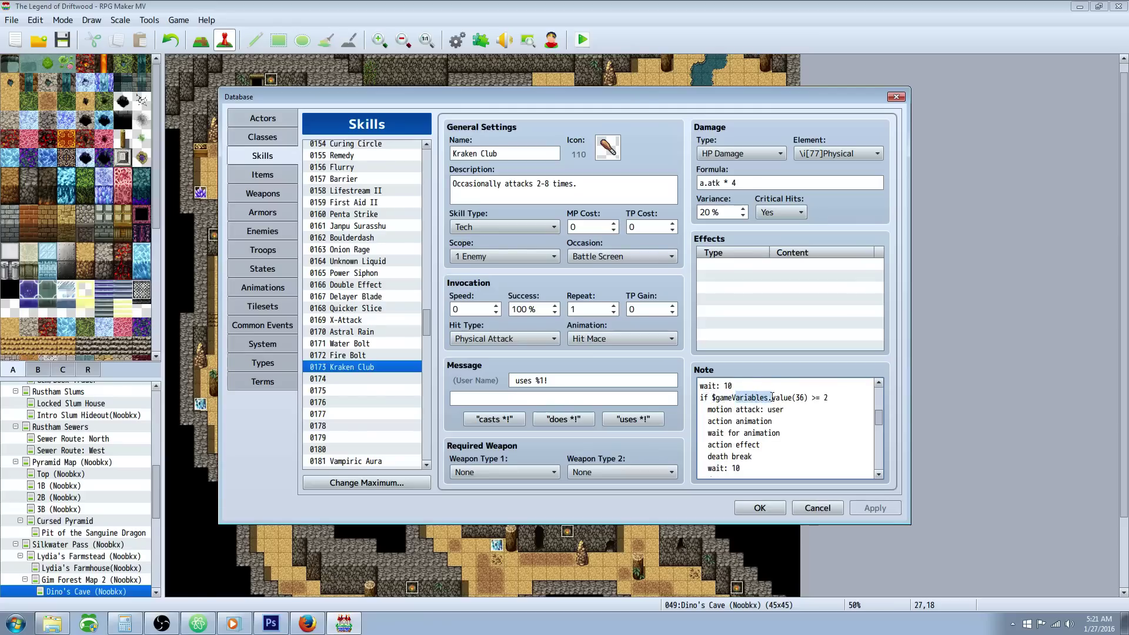
{"action": "left_click_drag", "start_coordinate": [797, 398], "coordinate": [804, 397]}
{"action": "left_click_drag", "start_coordinate": [882, 420], "coordinate": [879, 397]}
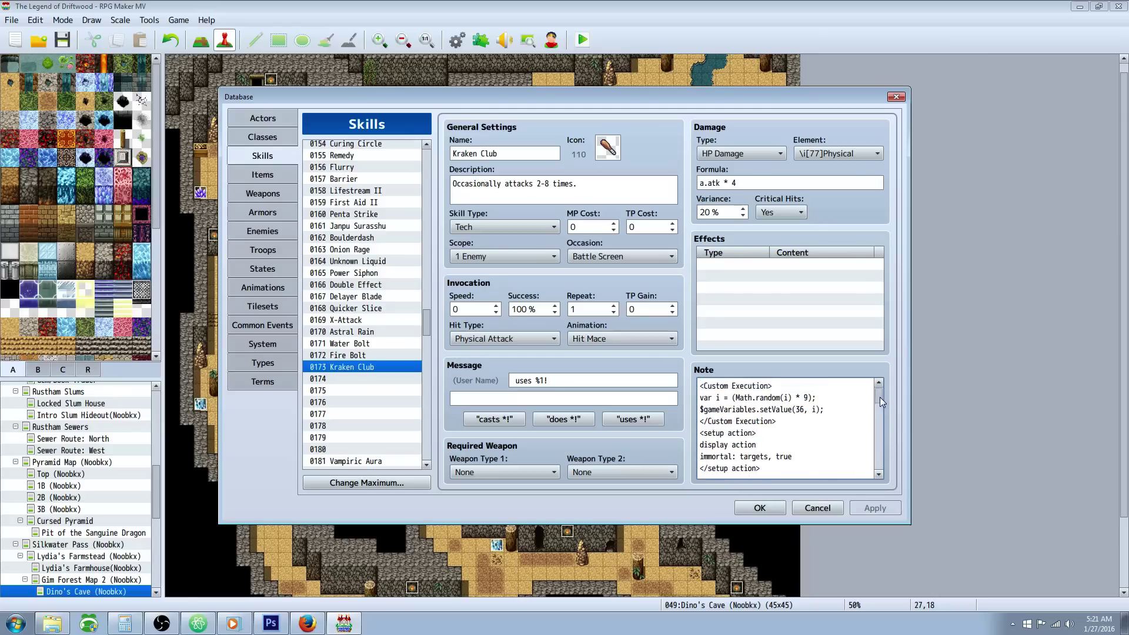
{"action": "left_click_drag", "start_coordinate": [879, 397], "coordinate": [878, 417]}
{"action": "left_click", "coordinate": [807, 406]}
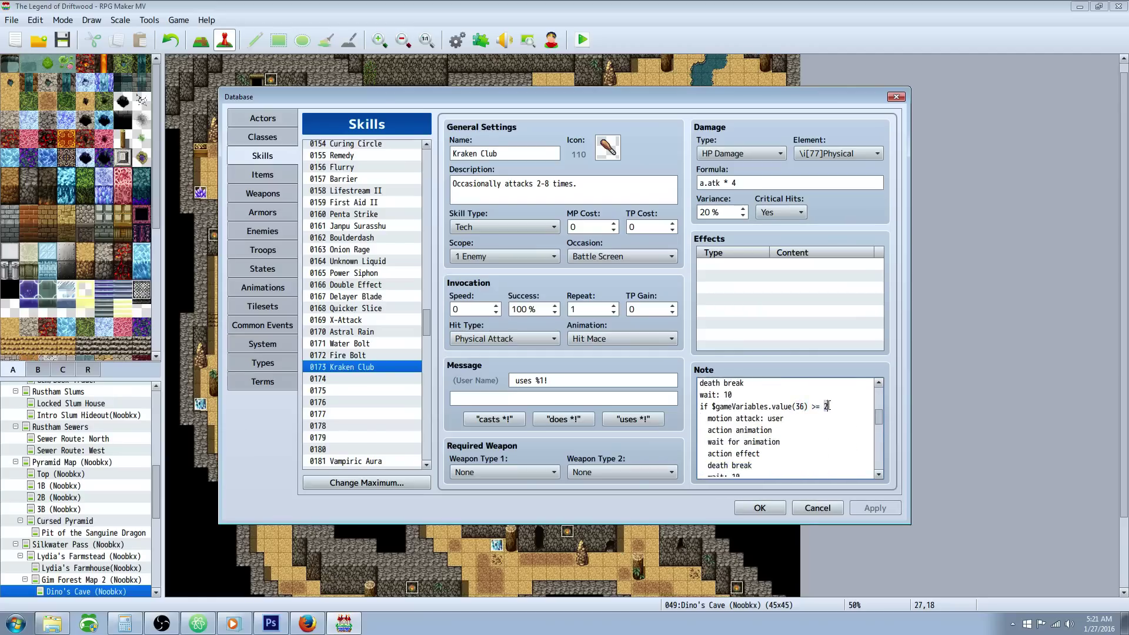
{"action": "scroll", "coordinate": [781, 422], "scroll_direction": "down", "scroll_amount": 1}
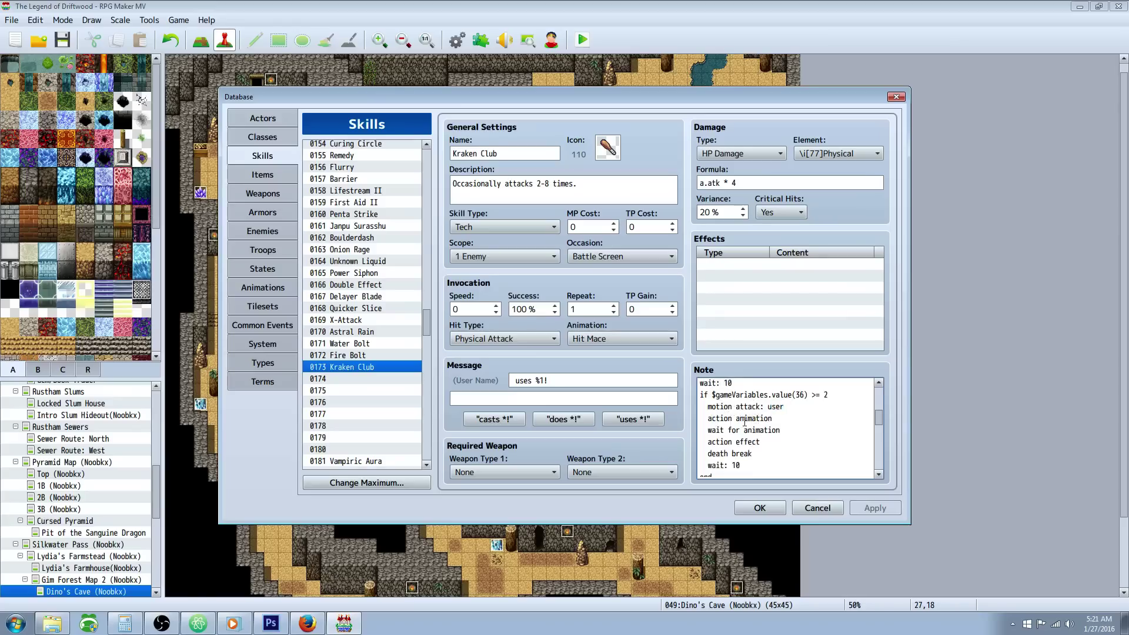
{"action": "left_click", "coordinate": [763, 430]}
{"action": "scroll", "coordinate": [748, 433], "scroll_direction": "down", "scroll_amount": 1}
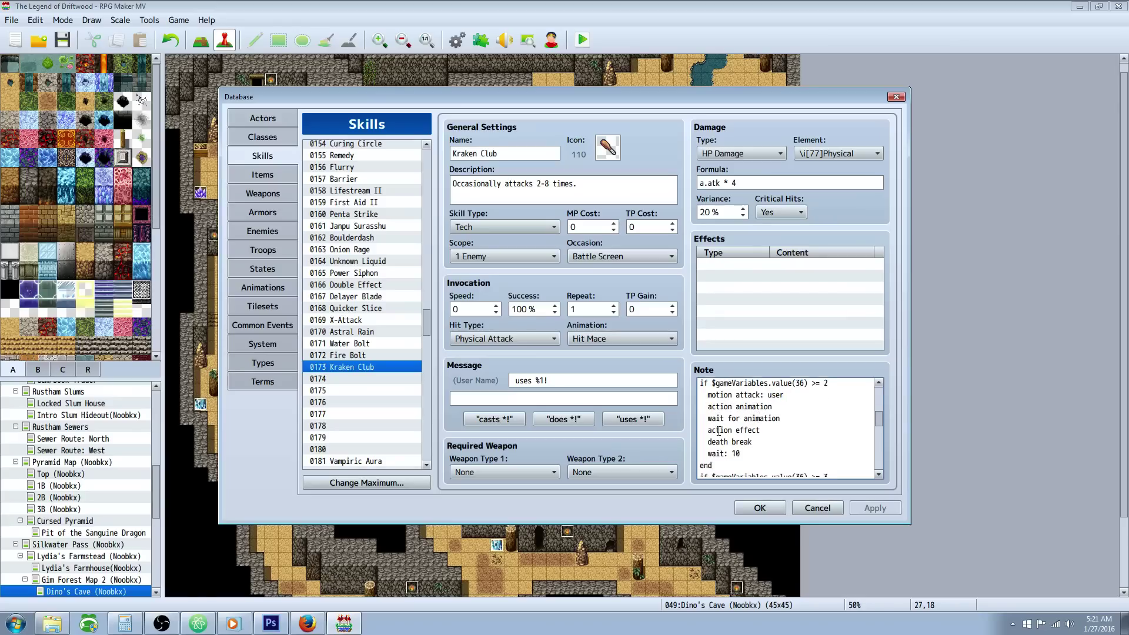
{"action": "scroll", "coordinate": [757, 430], "scroll_direction": "down", "scroll_amount": 1}
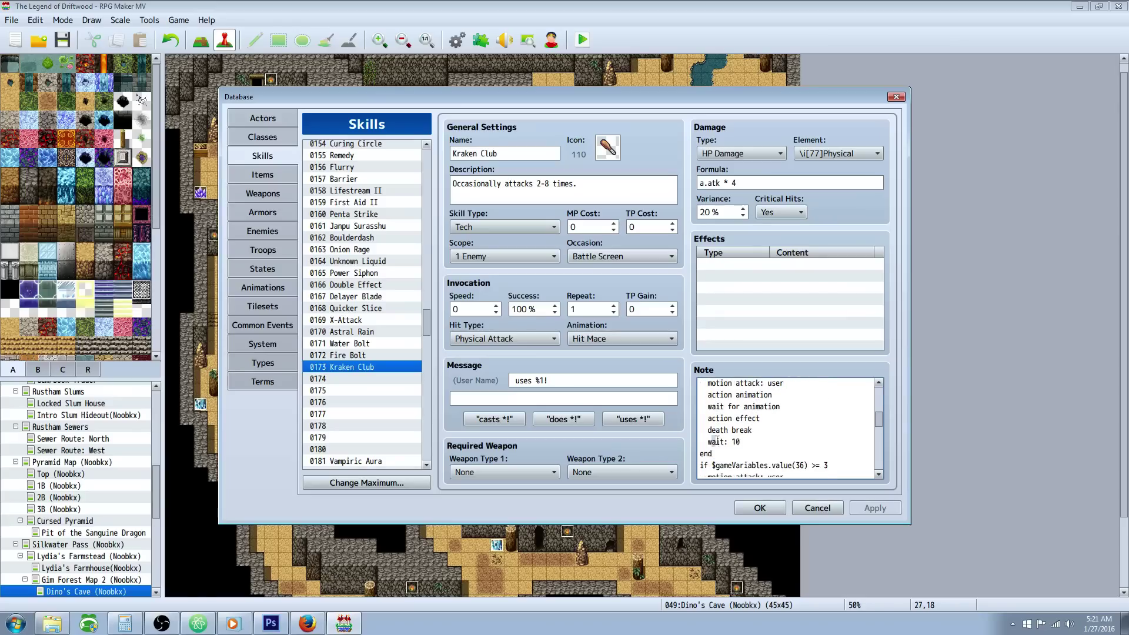
{"action": "left_click_drag", "start_coordinate": [707, 441], "coordinate": [734, 439]}
{"action": "left_click", "coordinate": [735, 441]}
{"action": "scroll", "coordinate": [737, 429], "scroll_direction": "up", "scroll_amount": 1}
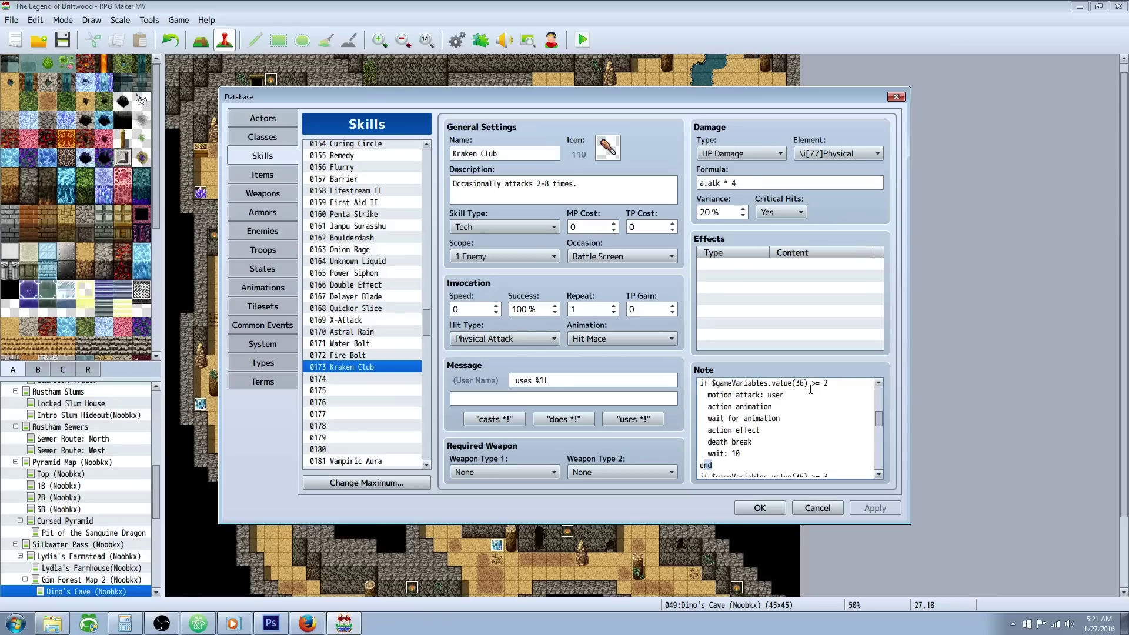
Highlight the >= 2 attack block and place the caret after the >= 3 condition
{"action": "left_click", "coordinate": [719, 394]}
{"action": "left_click_drag", "start_coordinate": [701, 383], "coordinate": [737, 457]}
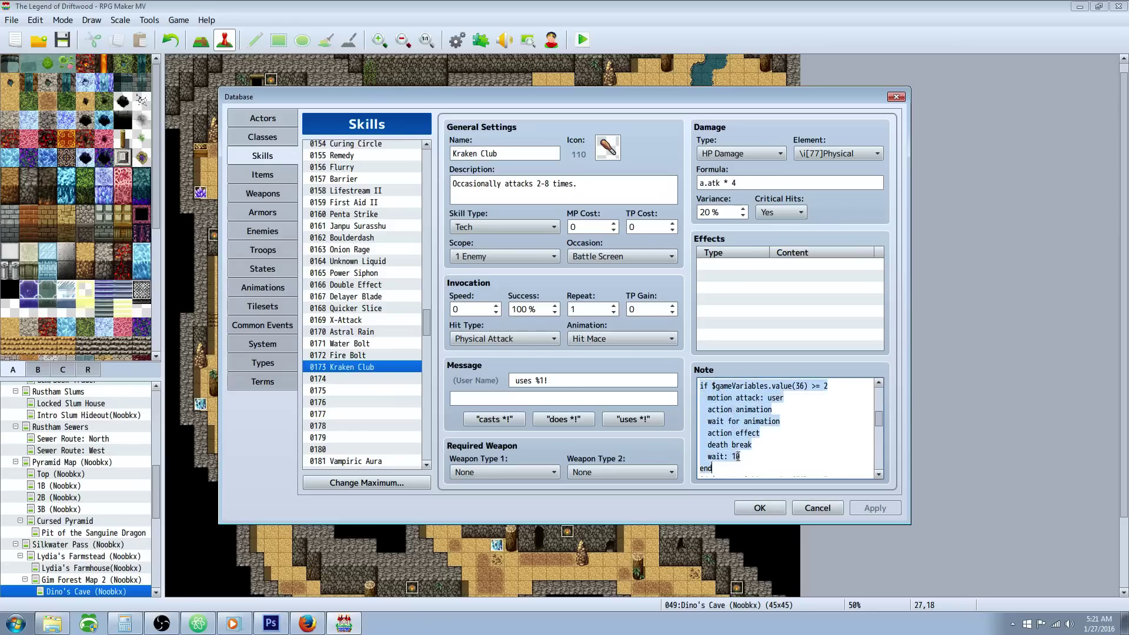
{"action": "scroll", "coordinate": [726, 424], "scroll_direction": "down", "scroll_amount": 3}
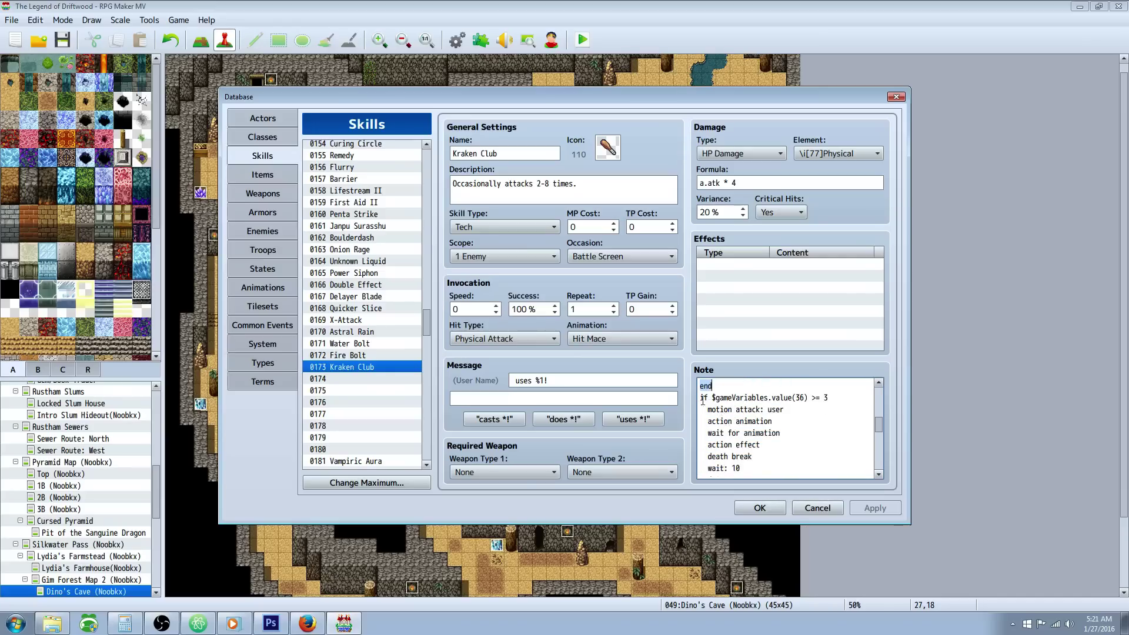
{"action": "left_click", "coordinate": [832, 397]}
{"action": "scroll", "coordinate": [811, 401], "scroll_direction": "down", "scroll_amount": 2}
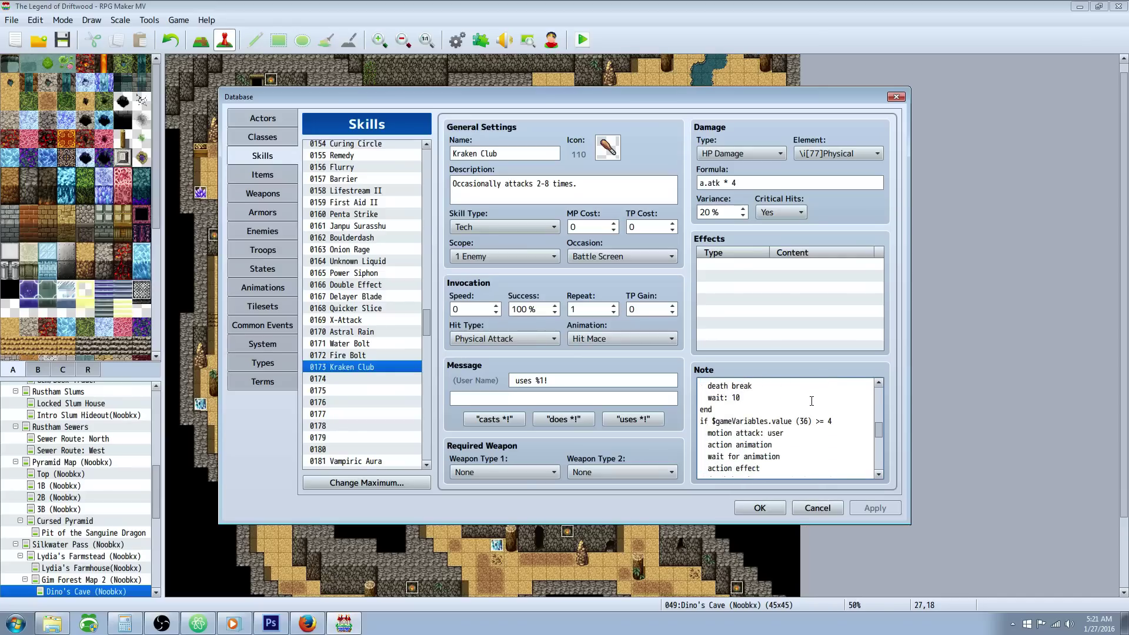
{"action": "scroll", "coordinate": [713, 417], "scroll_direction": "down", "scroll_amount": 1}
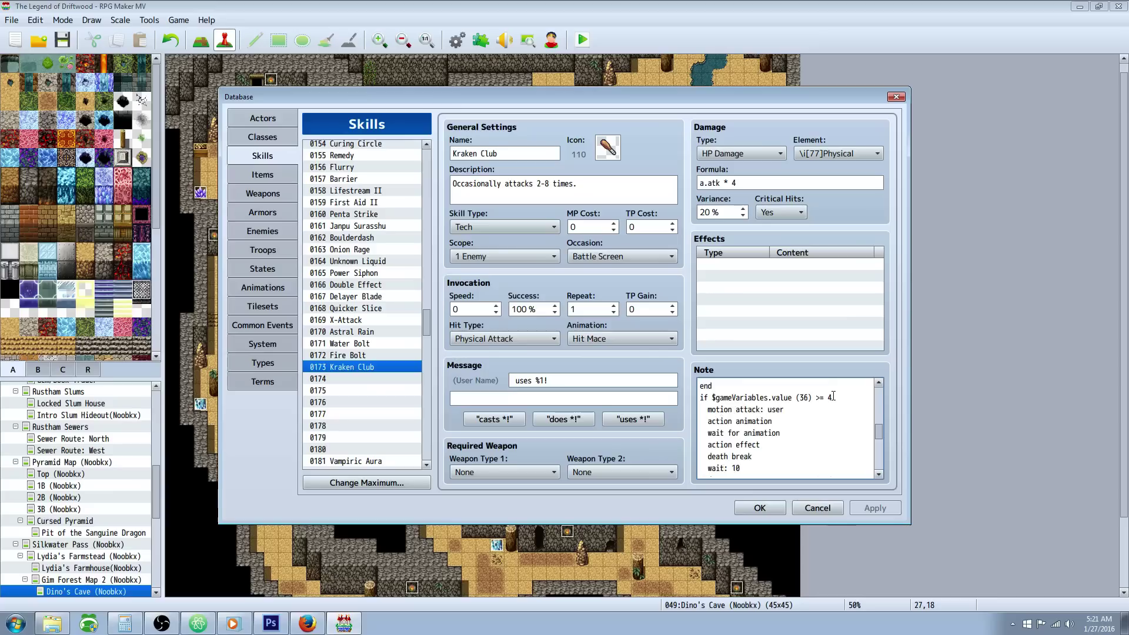
{"action": "scroll", "coordinate": [832, 398], "scroll_direction": "down", "scroll_amount": 3}
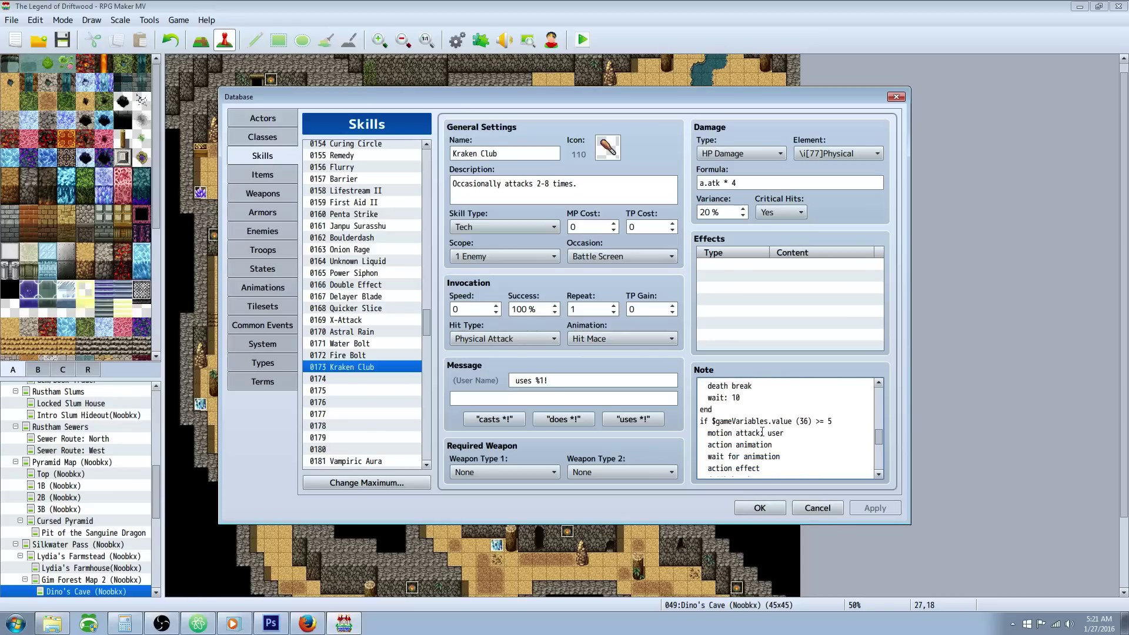
{"action": "scroll", "coordinate": [831, 398], "scroll_direction": "up", "scroll_amount": 3}
Change the repeated thresholds 4 to 5 and 6 to 7, then select the final 8
{"action": "double_click", "coordinate": [830, 398]}
{"action": "type", "text": "5"}
{"action": "scroll", "coordinate": [785, 432], "scroll_direction": "down", "scroll_amount": 2}
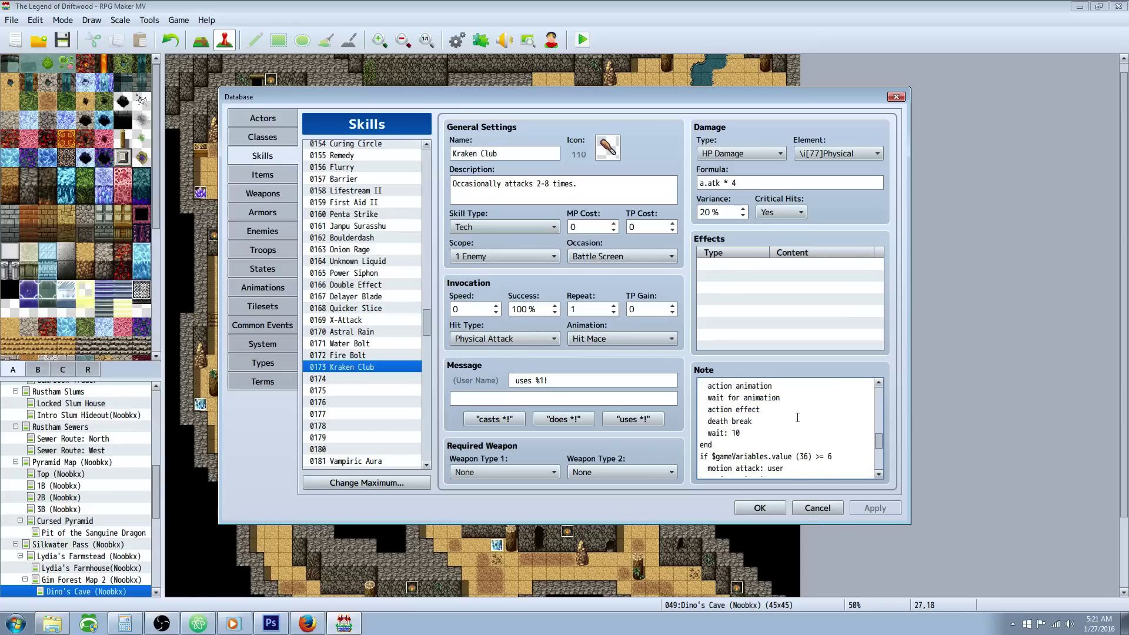
{"action": "double_click", "coordinate": [829, 420]}
{"action": "scroll", "coordinate": [831, 420], "scroll_direction": "down", "scroll_amount": 3}
{"action": "scroll", "coordinate": [831, 420], "scroll_direction": "up", "scroll_amount": 3}
{"action": "type", "text": "7"}
{"action": "scroll", "coordinate": [832, 420], "scroll_direction": "down", "scroll_amount": 3}
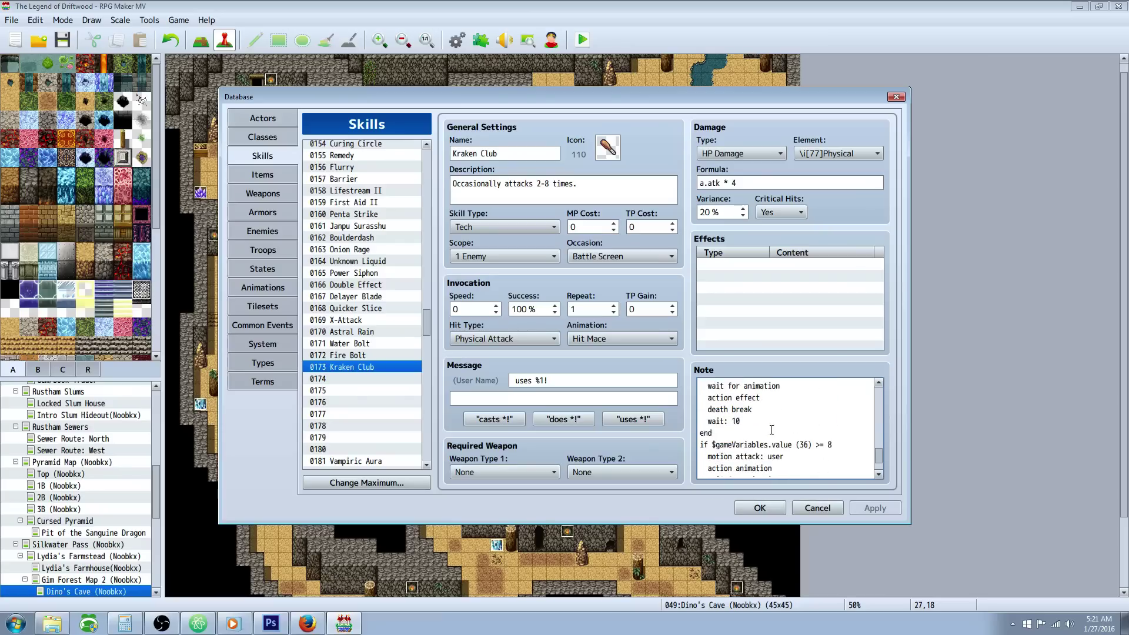
{"action": "double_click", "coordinate": [829, 409]}
{"action": "scroll", "coordinate": [829, 424], "scroll_direction": "down", "scroll_amount": 3}
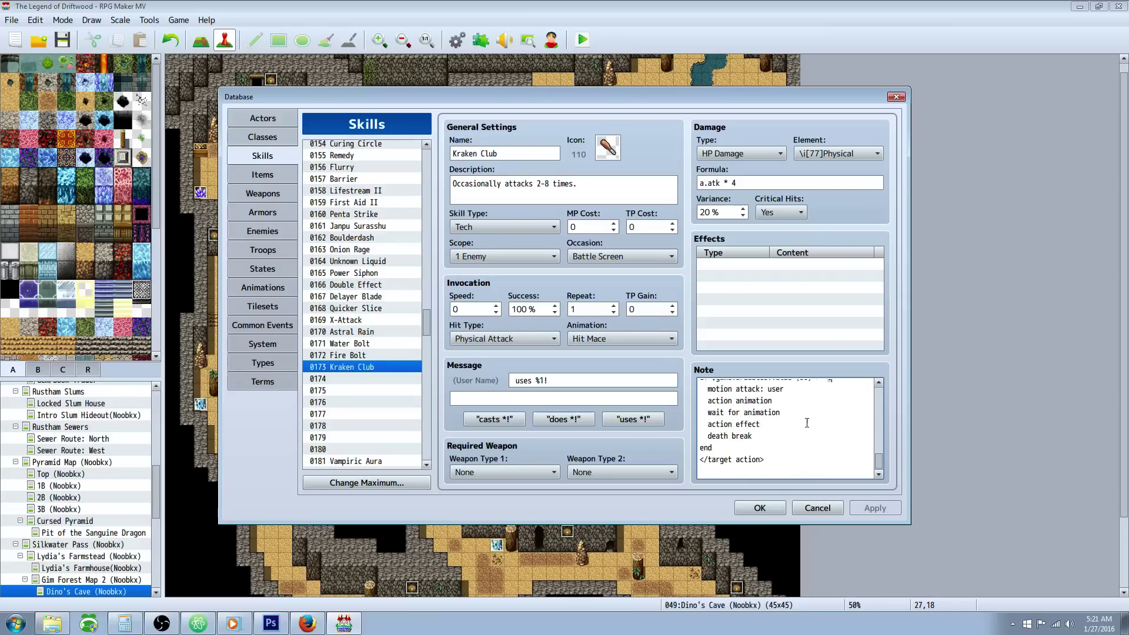
{"action": "scroll", "coordinate": [841, 435], "scroll_direction": "up", "scroll_amount": 4}
{"action": "left_click_drag", "start_coordinate": [877, 456], "coordinate": [873, 414]}
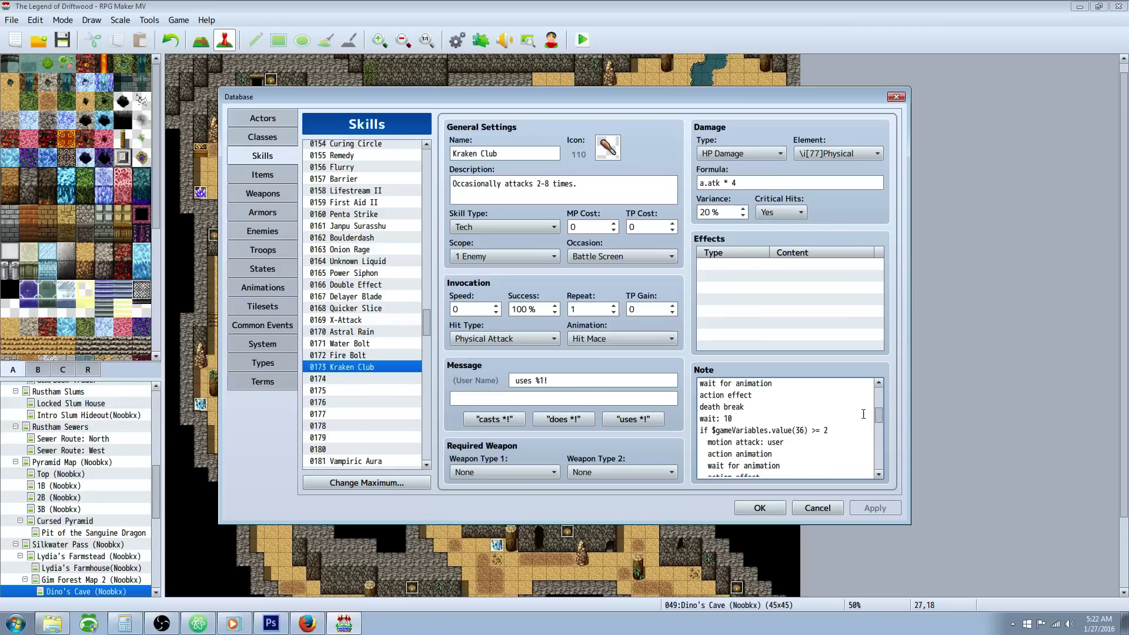
{"action": "left_click_drag", "start_coordinate": [877, 415], "coordinate": [877, 389]}
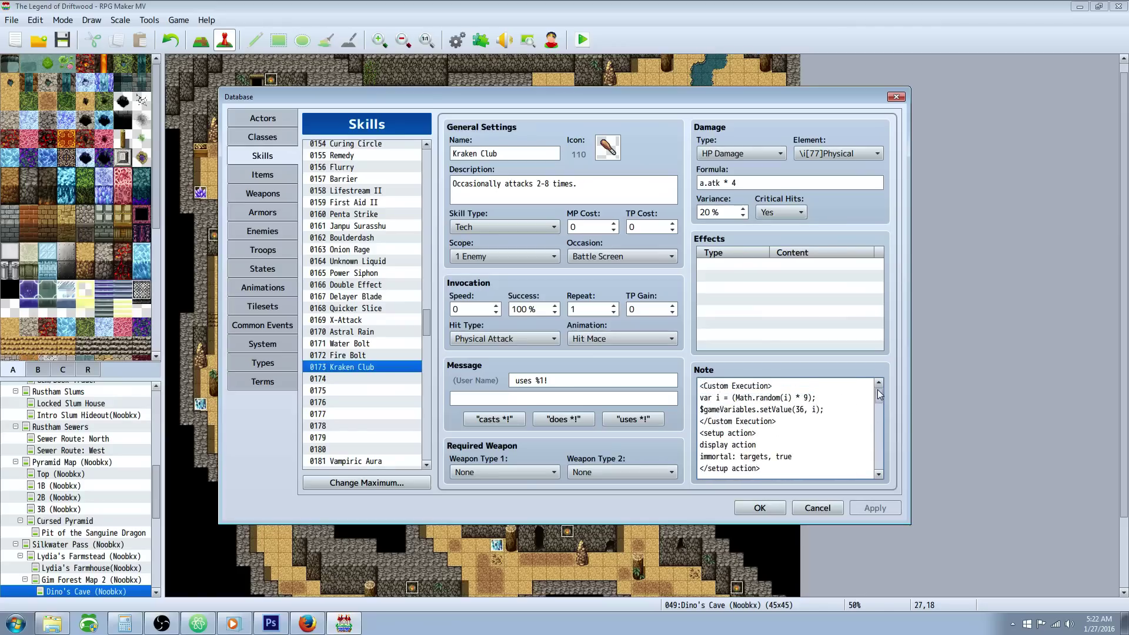
{"action": "double_click", "coordinate": [805, 398]}
{"action": "scroll", "coordinate": [759, 400], "scroll_direction": "down", "scroll_amount": 1}
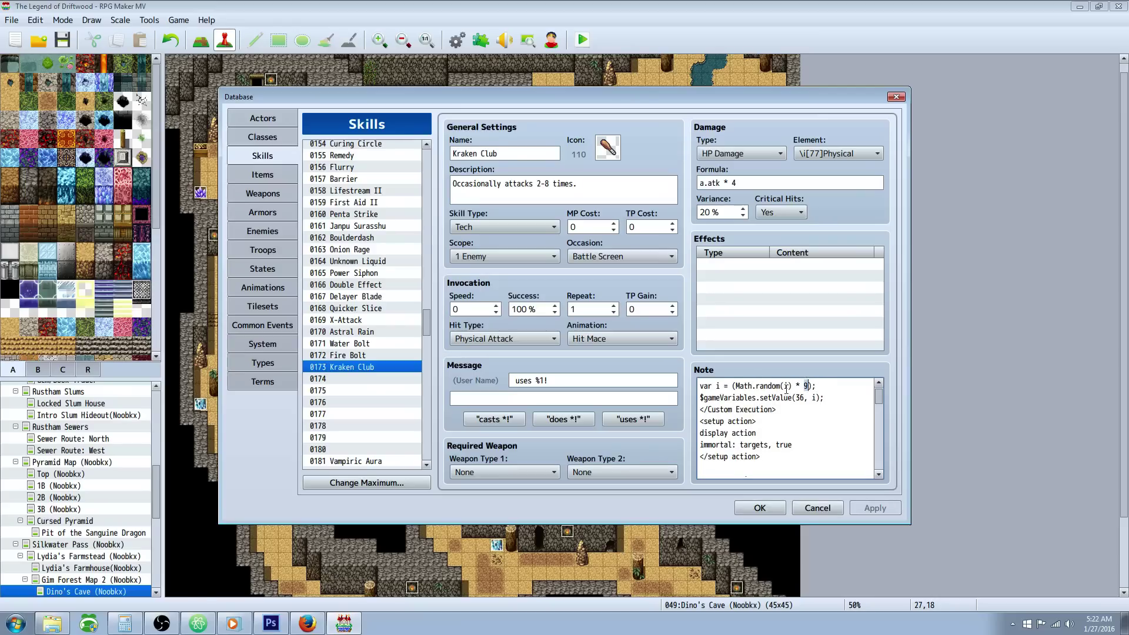
{"action": "scroll", "coordinate": [769, 406], "scroll_direction": "down", "scroll_amount": 8}
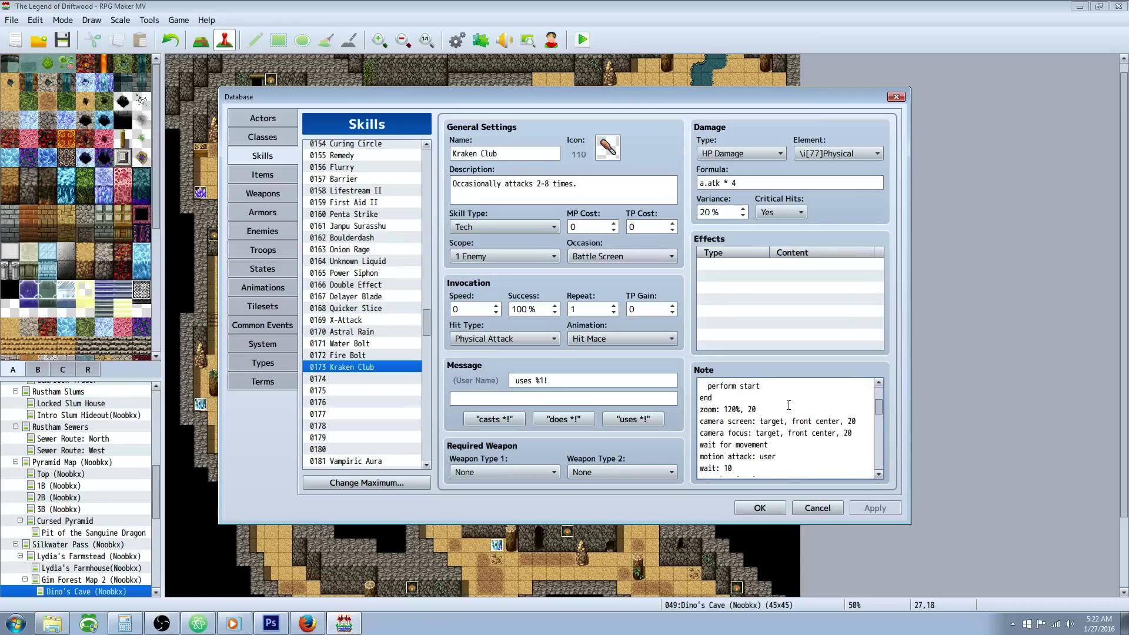
{"action": "scroll", "coordinate": [789, 405], "scroll_direction": "up", "scroll_amount": 8}
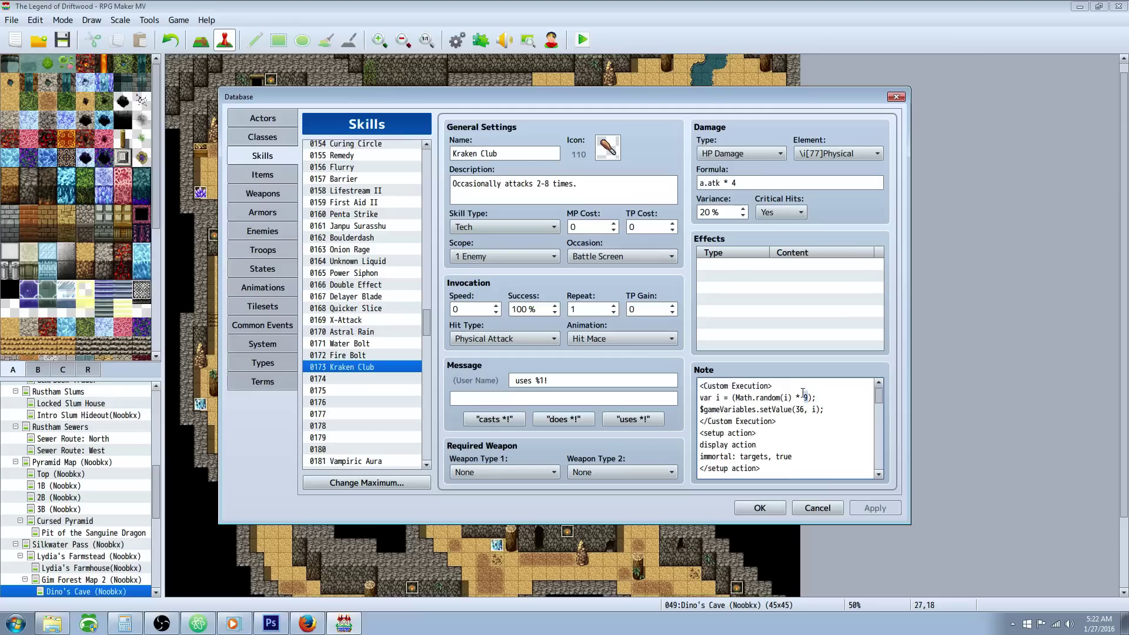
Replace the selected 9 with 8 so the roll reads Math.random(i) * 8
{"action": "type", "text": "8"}
{"action": "type", "text": ".5"}
{"action": "key", "text": "BackSpace"}
{"action": "key", "text": "BackSpace"}
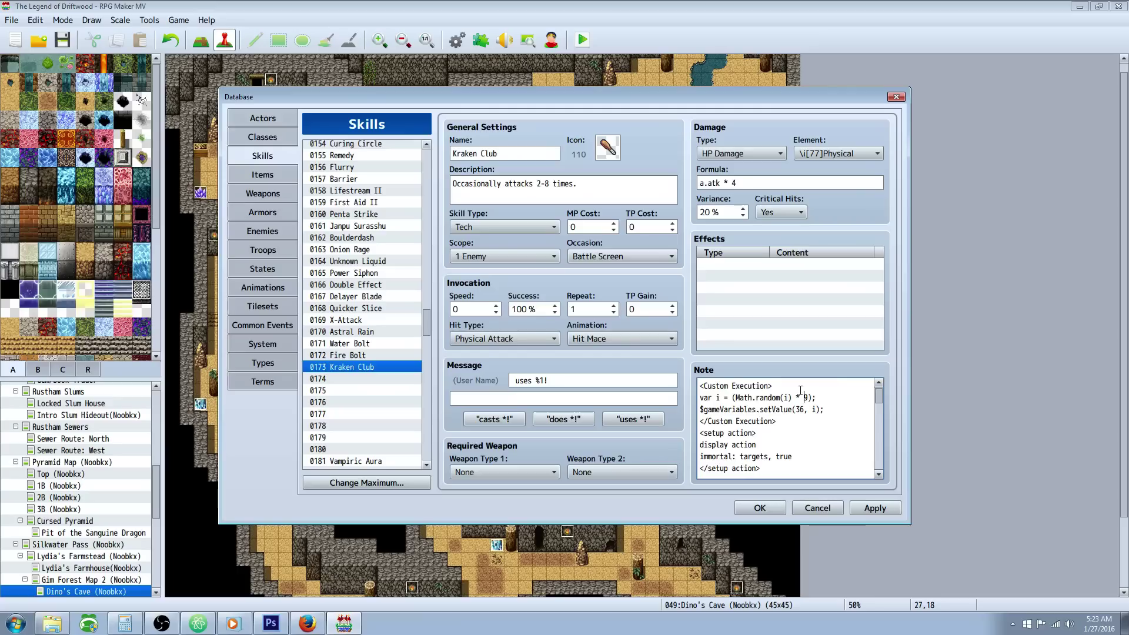
Scroll to the note's end and delete the blank line after </target action>
{"action": "scroll", "coordinate": [853, 448], "scroll_direction": "down", "scroll_amount": 10}
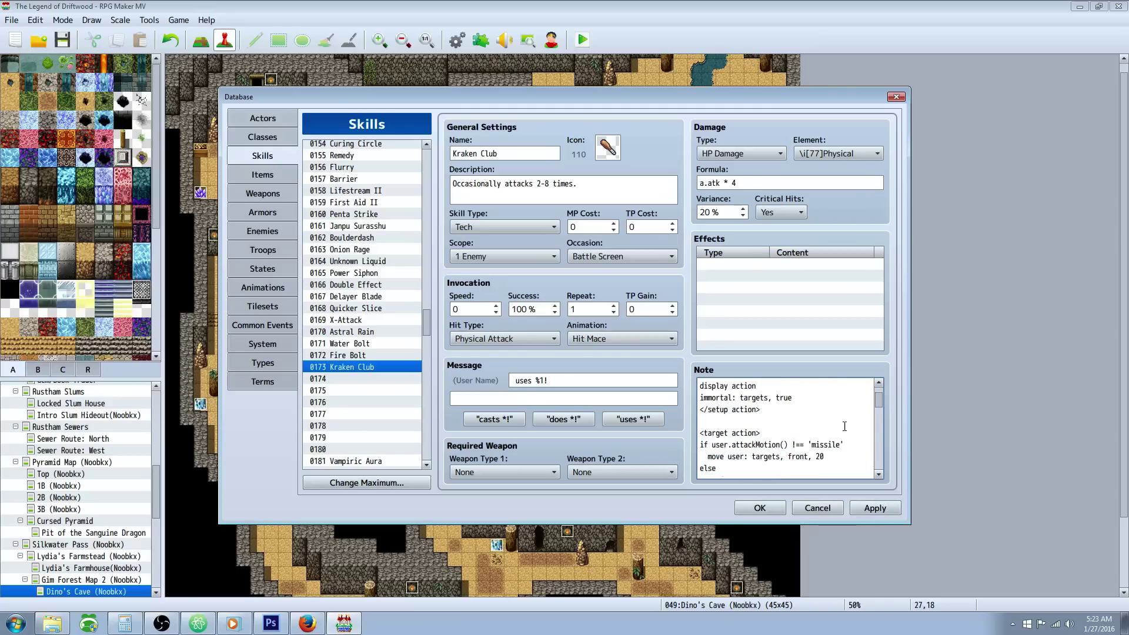
{"action": "scroll", "coordinate": [848, 432], "scroll_direction": "down", "scroll_amount": 3}
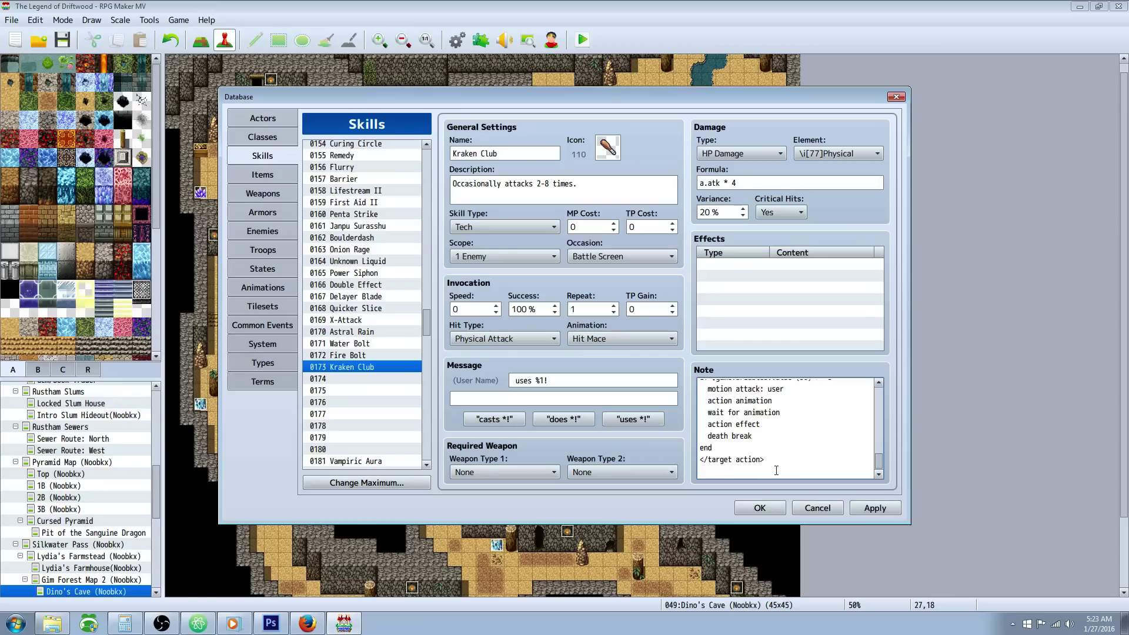
{"action": "key", "text": "BackSpace"}
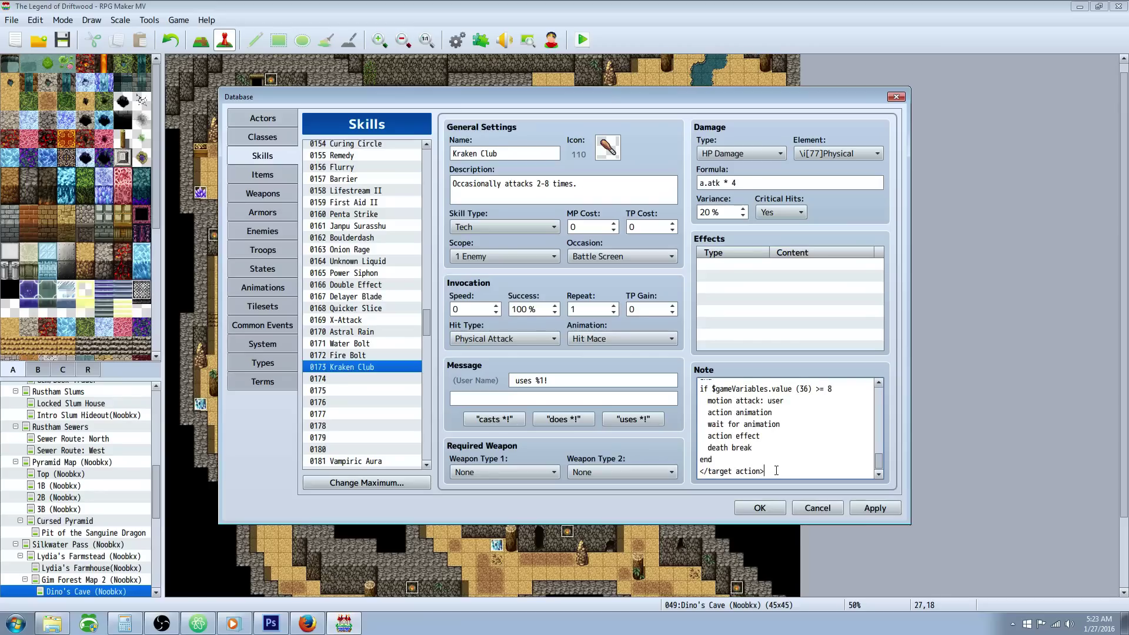